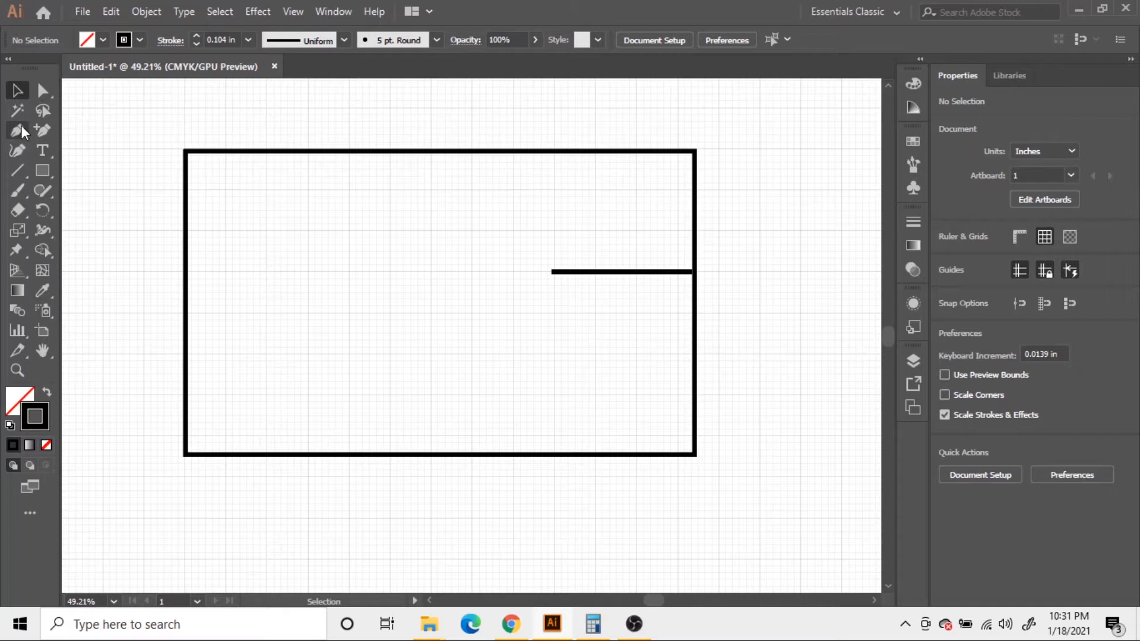
Draw a J-shaped wall from the top wall down to about Y 4.34 in, right to X 14.24 in and up to Y 3.34 in
left_click(552, 153)
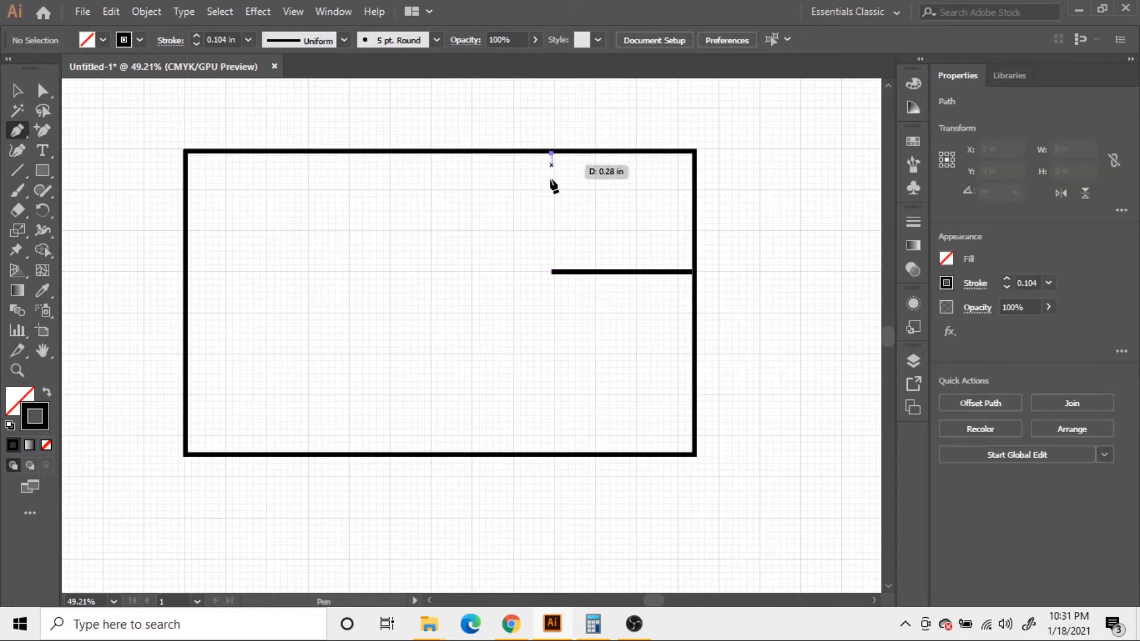
left_click(552, 229, "shift")
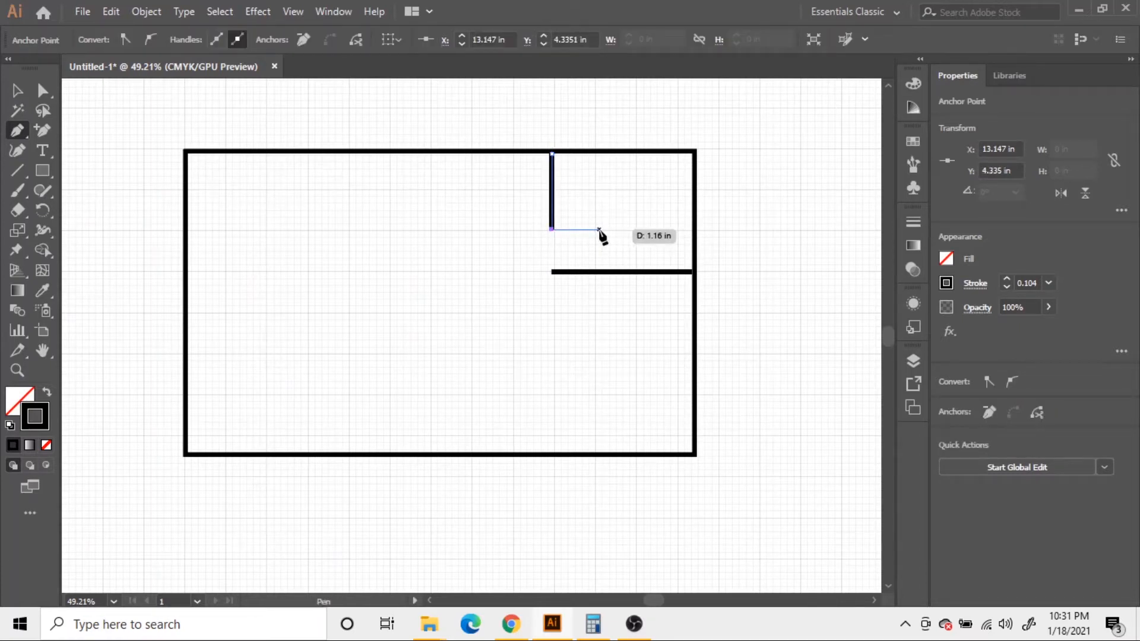
left_click(599, 229)
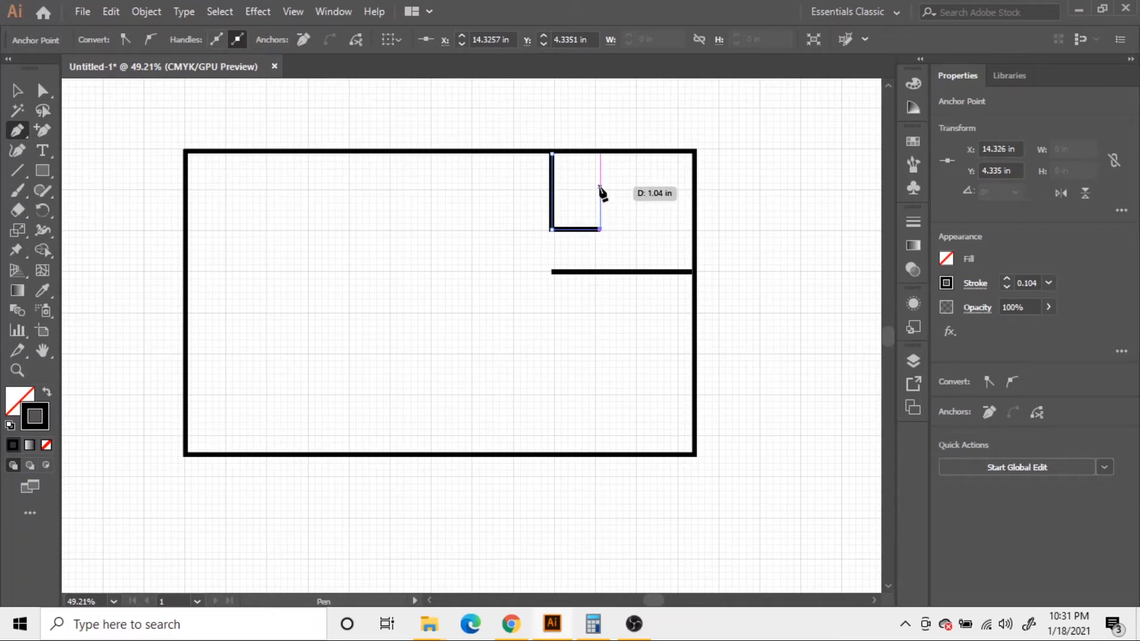
key("ctrl+z")
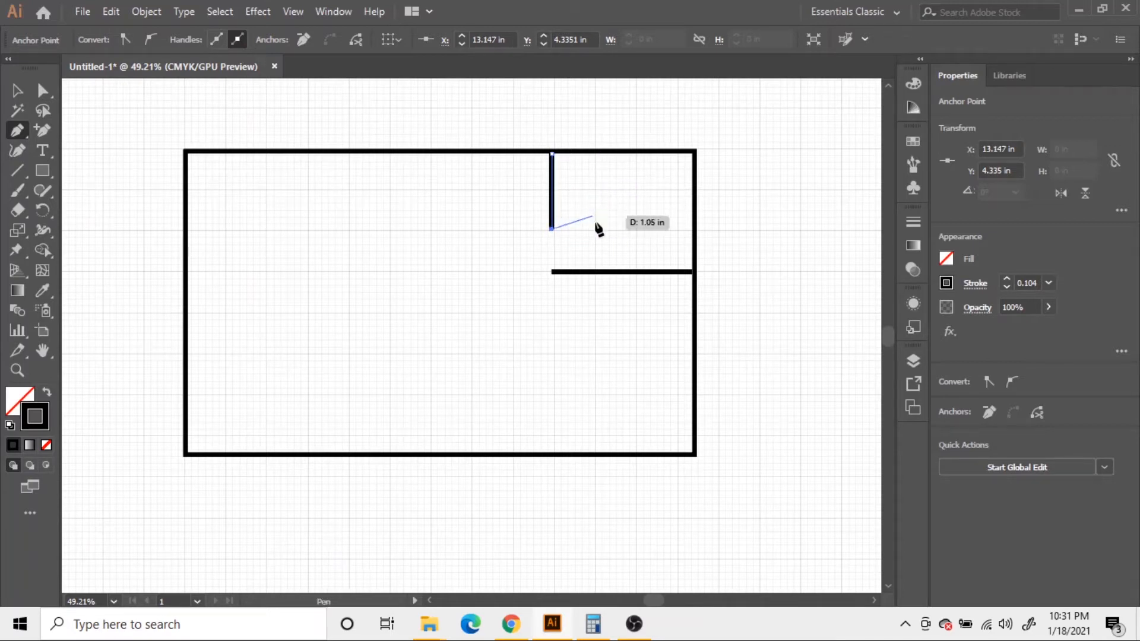
left_click(597, 229)
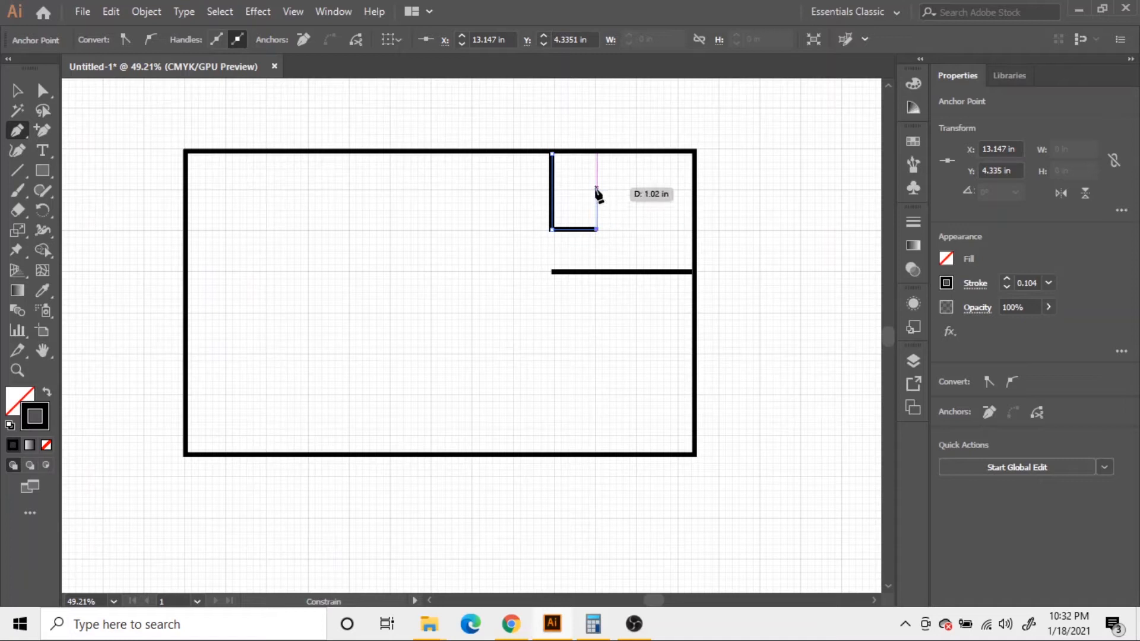
left_click(597, 189)
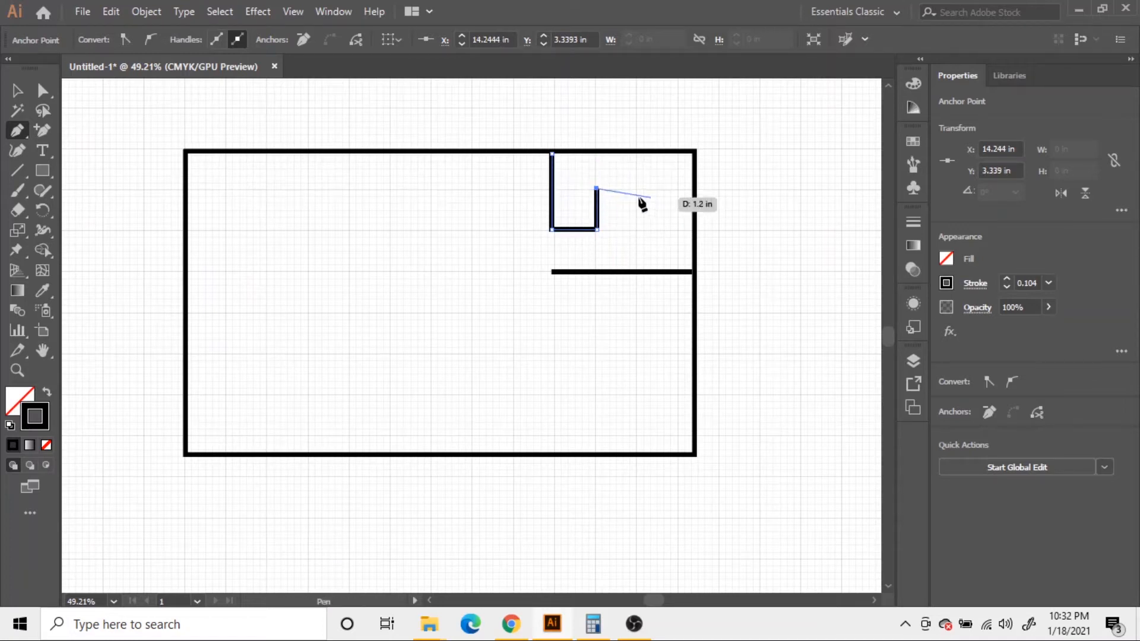
key("Escape")
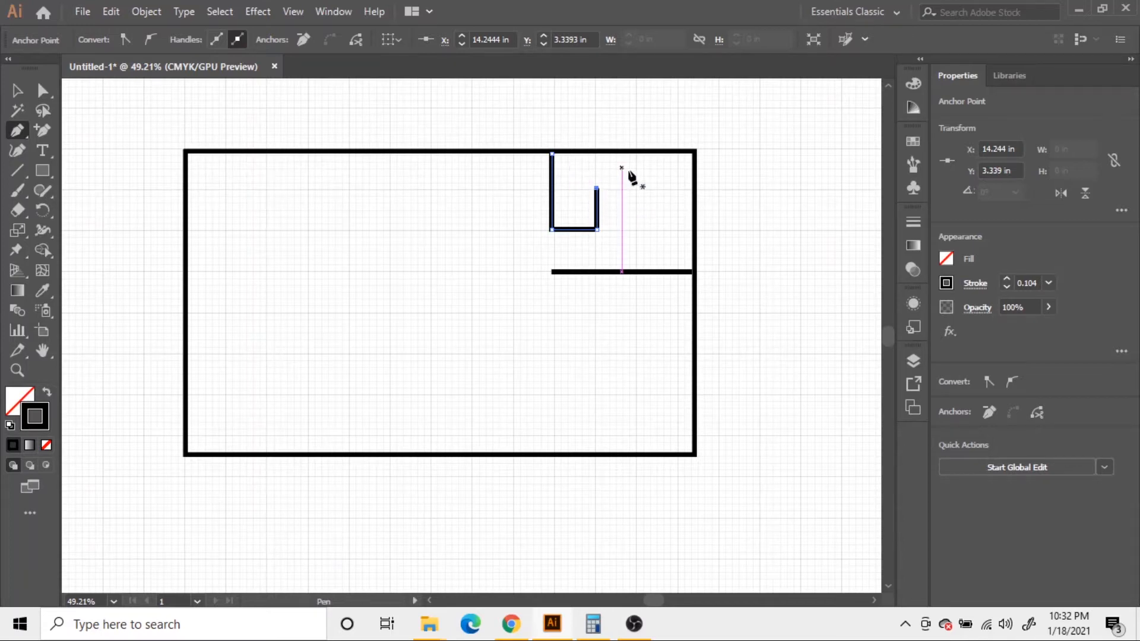
Draw a vertical wall about 3 in down from the top wall at X 11.18 in, and extend the J-shaped wall's corner left to about X 12.21 in
left_click(470, 154)
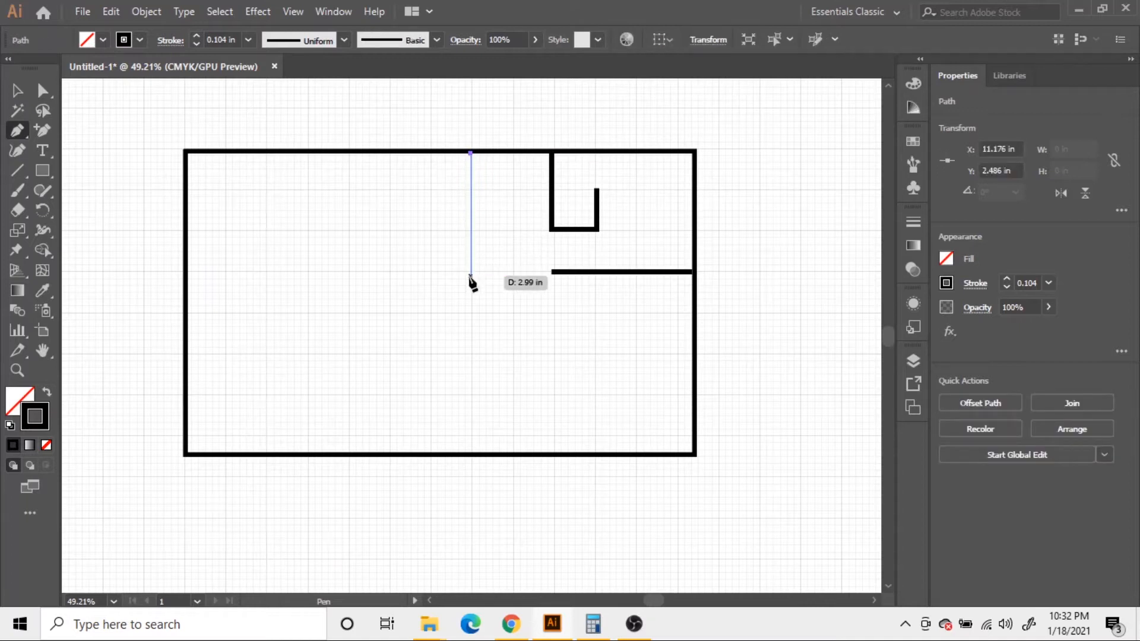
left_click(470, 273)
key("Escape")
left_click(551, 229)
left_click(514, 229)
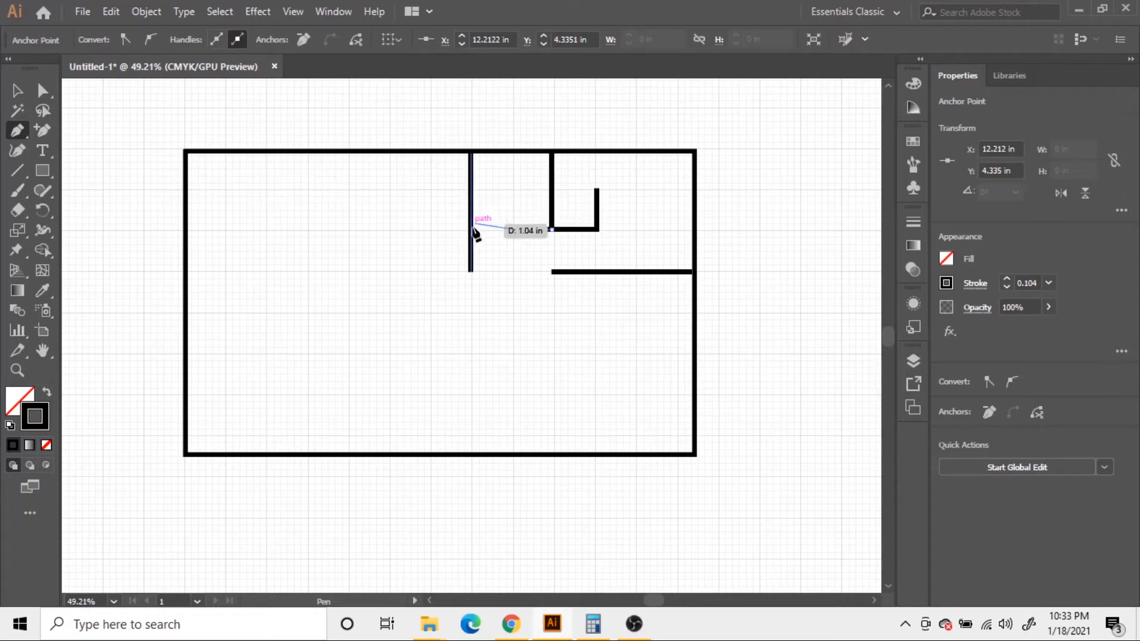
key("Escape")
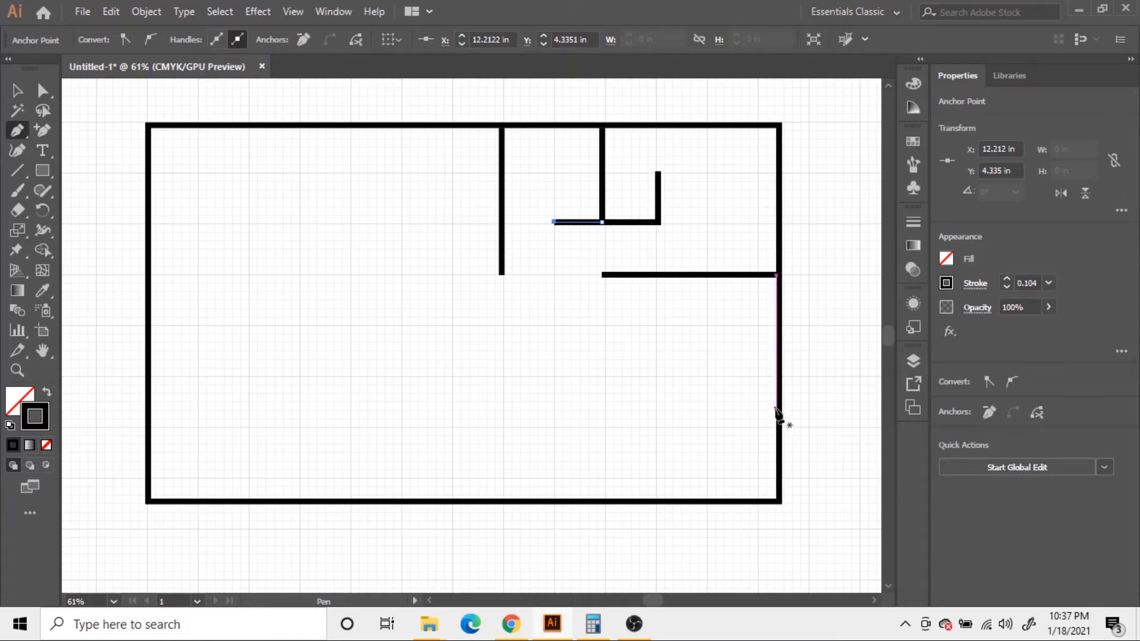
Draw straight walls from the right wall to about X 12.21, Y 8.02 in and from the top wall down to about X 6.71, Y 5.37 in
left_click(776, 409)
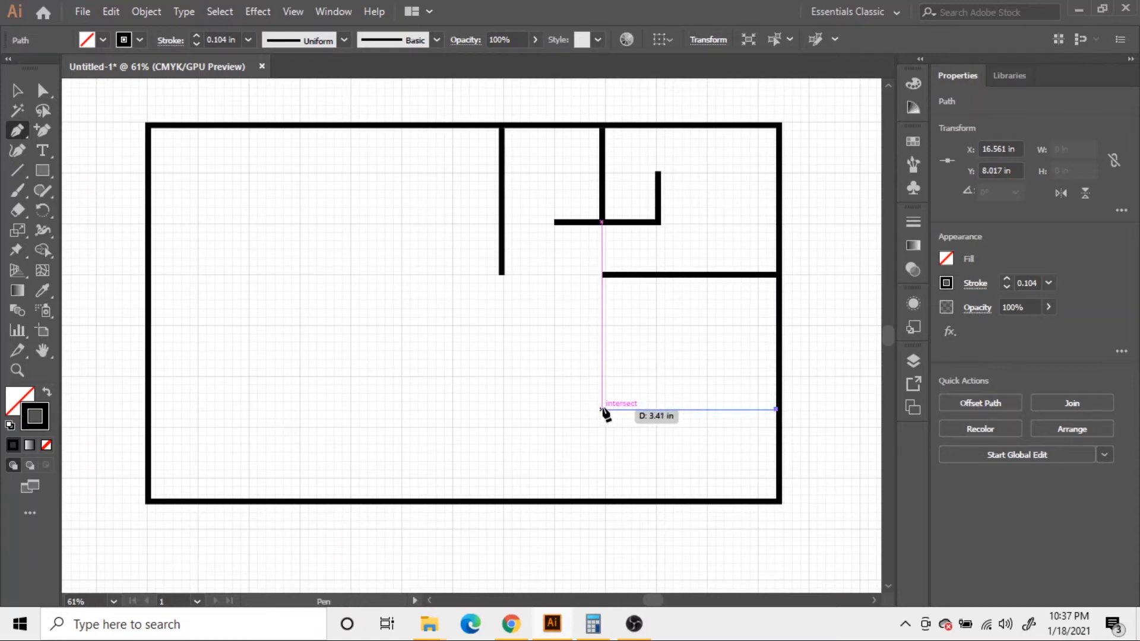
left_click(554, 409)
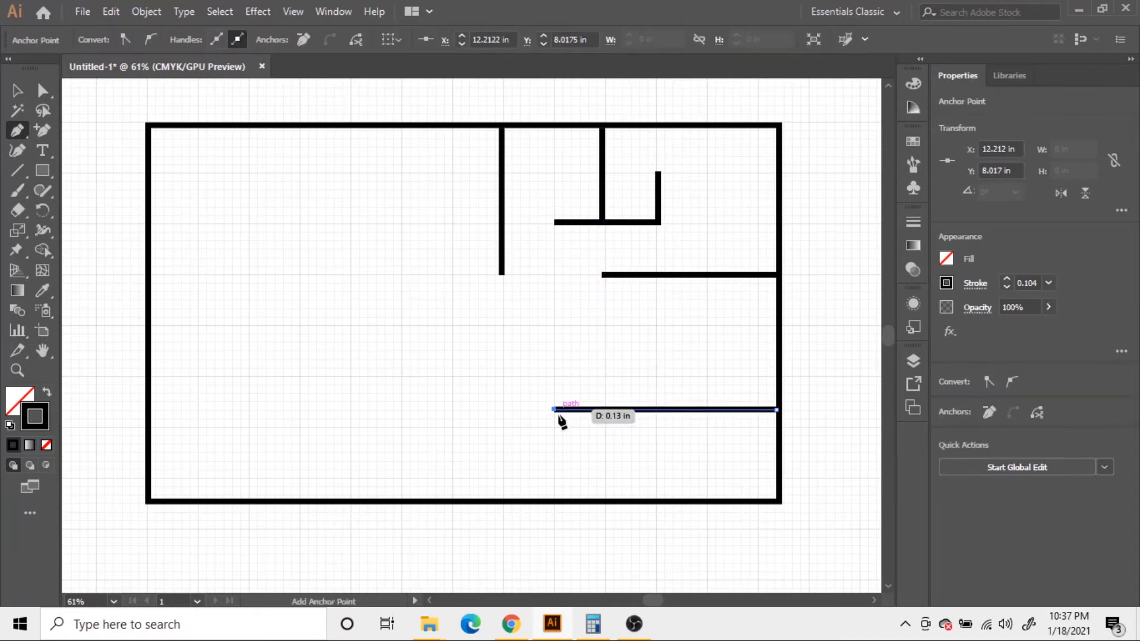
left_click(274, 128)
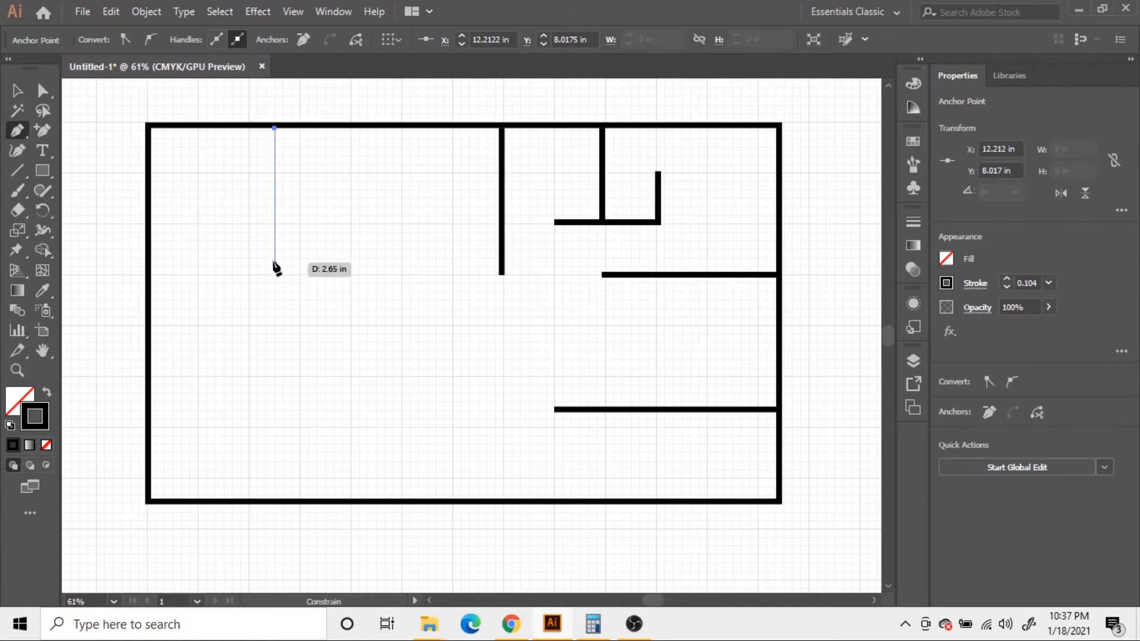
left_click(274, 275)
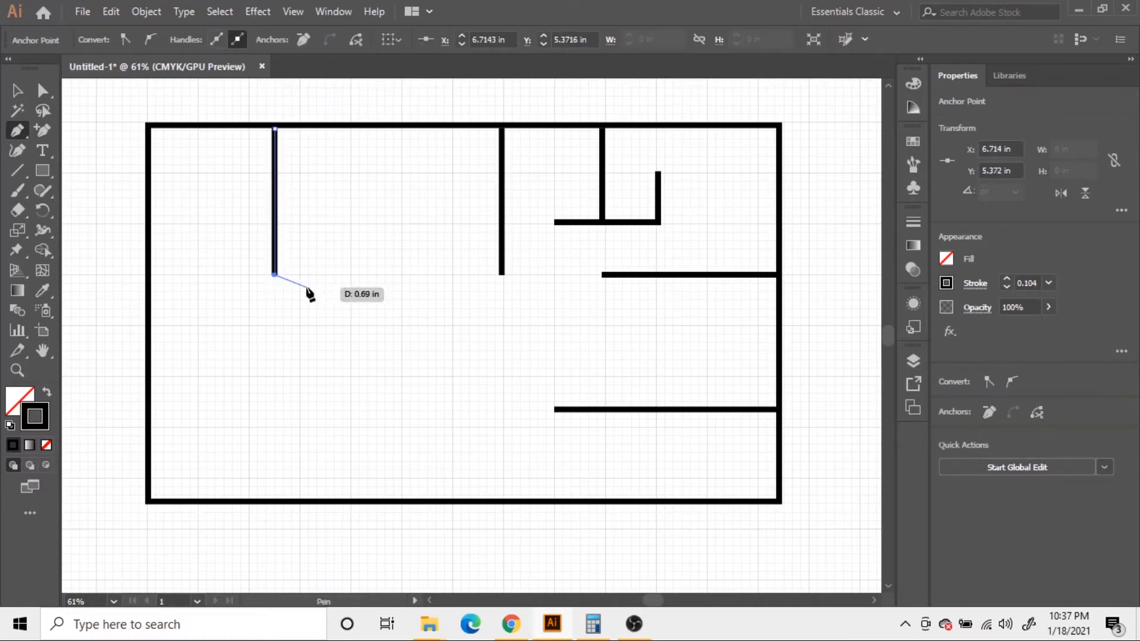
key("Escape")
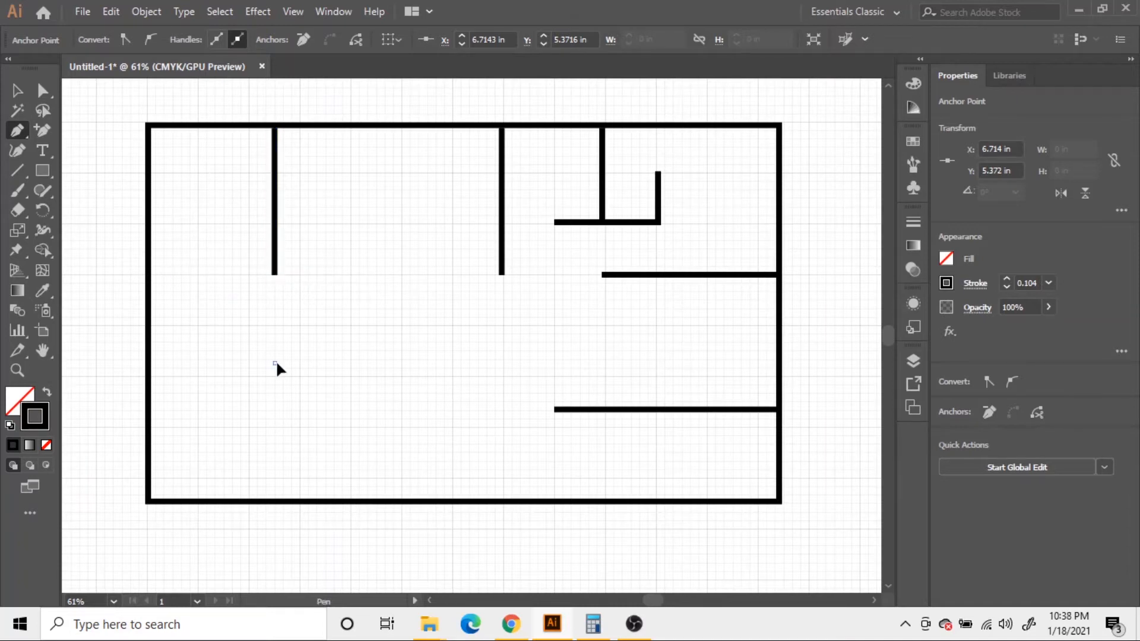
Draw two vertical walls of equal length at about X 6.71 in and X 9.19 in, both ending at the bottom wall near Y 9.74 in
left_click(274, 362)
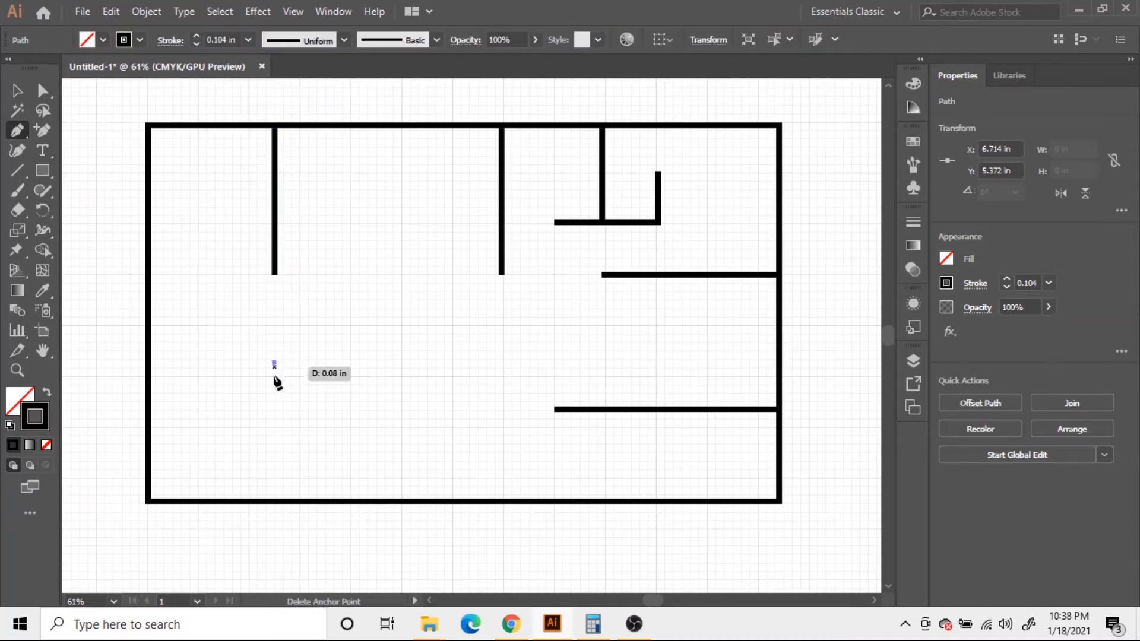
left_click(275, 500)
key("Escape")
left_click(400, 362)
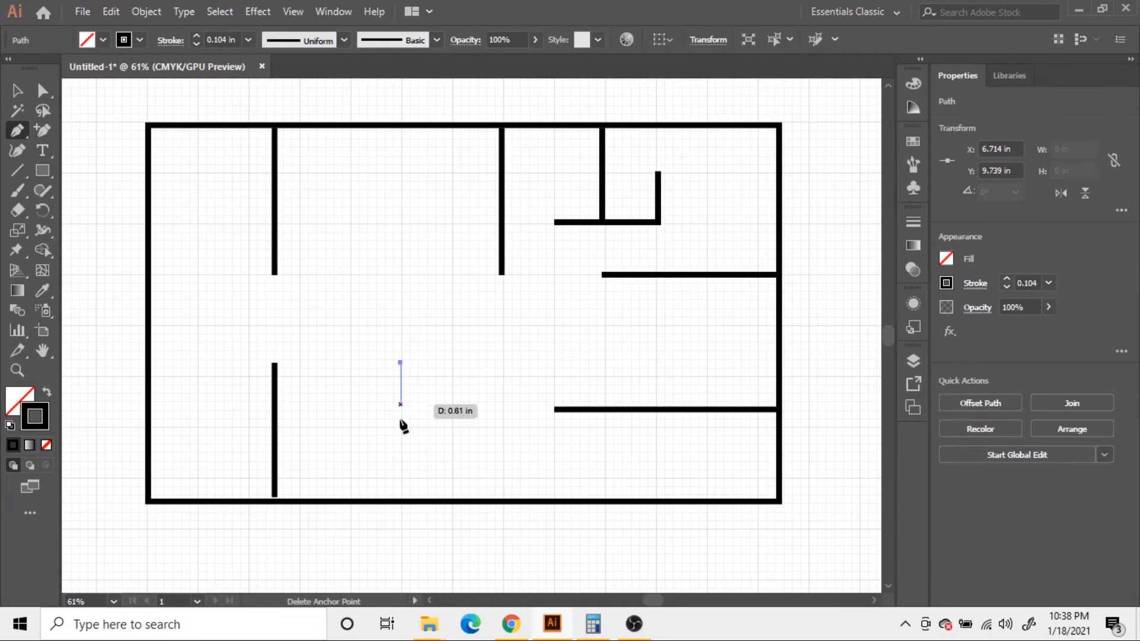
left_click(400, 499)
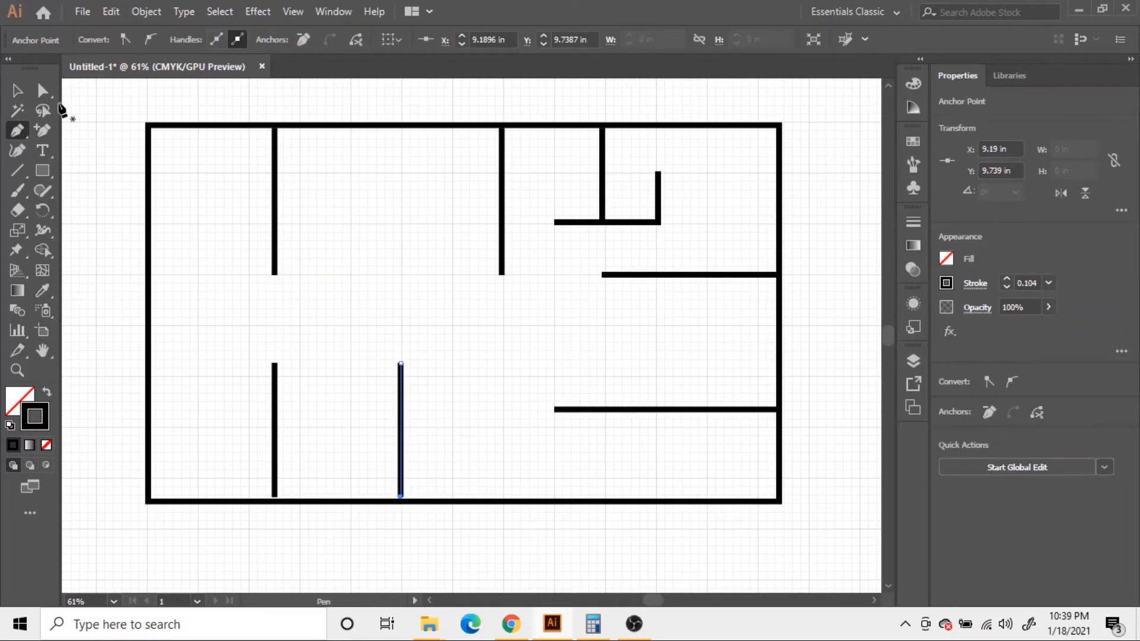
Shorten the lower right horizontal wall to about X 13.96 in and draw a third vertical wall to the bottom wall at about X 11.55 in
left_click(49, 94)
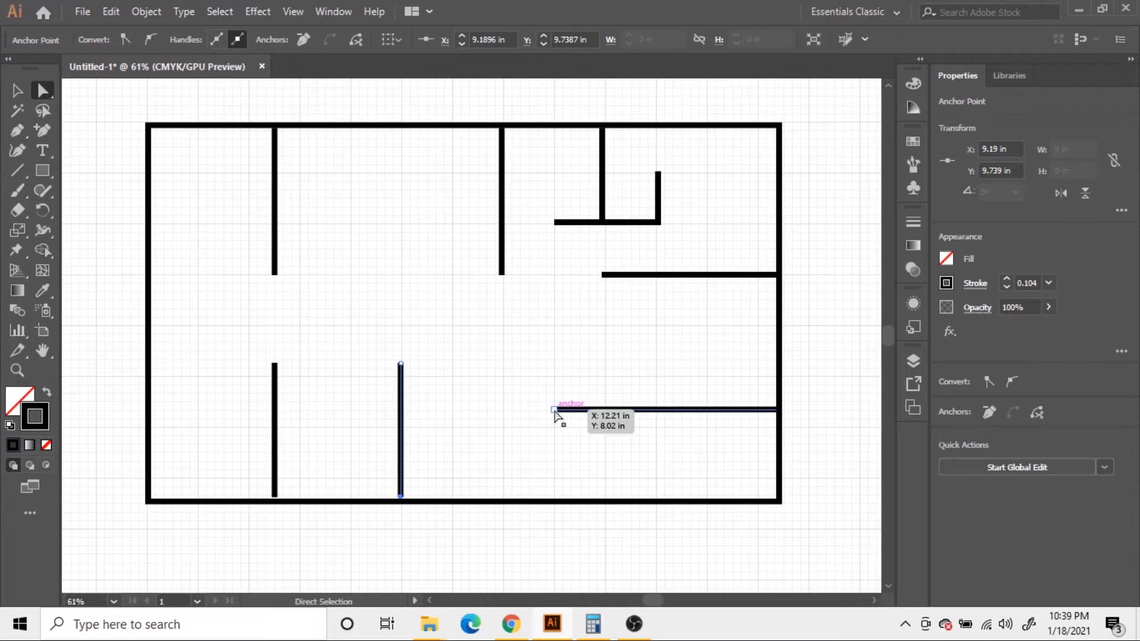
left_click_drag(560, 410, 643, 409)
key("p")
left_click(535, 362)
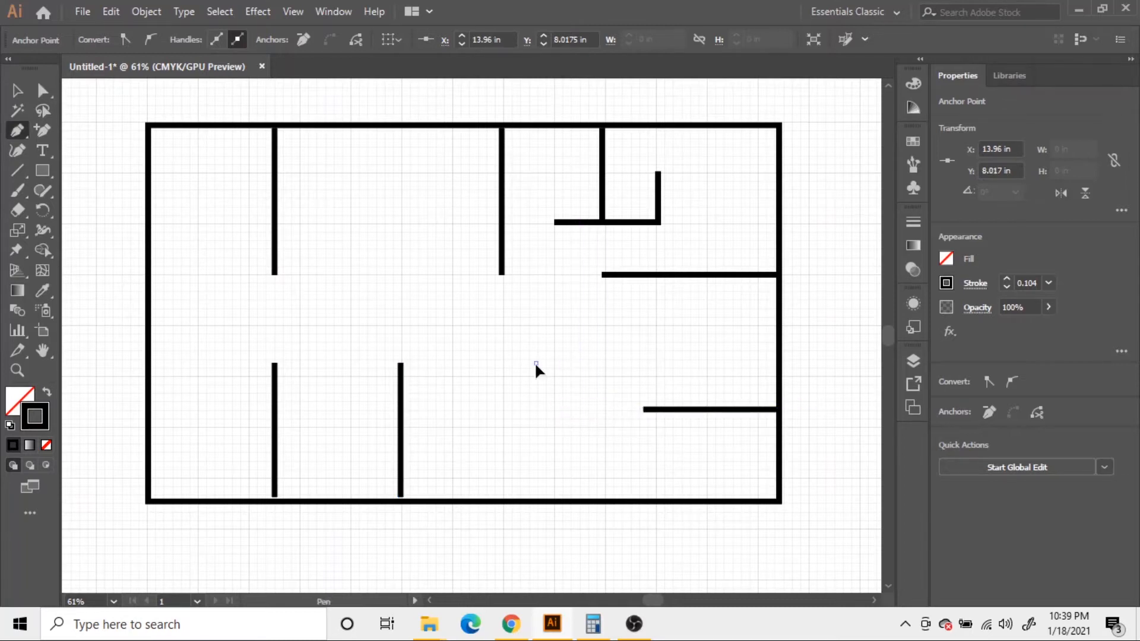
left_click(535, 499)
Open the Rectangle size dialog from inside the upper middle room and switch to Calculator
left_click(50, 174)
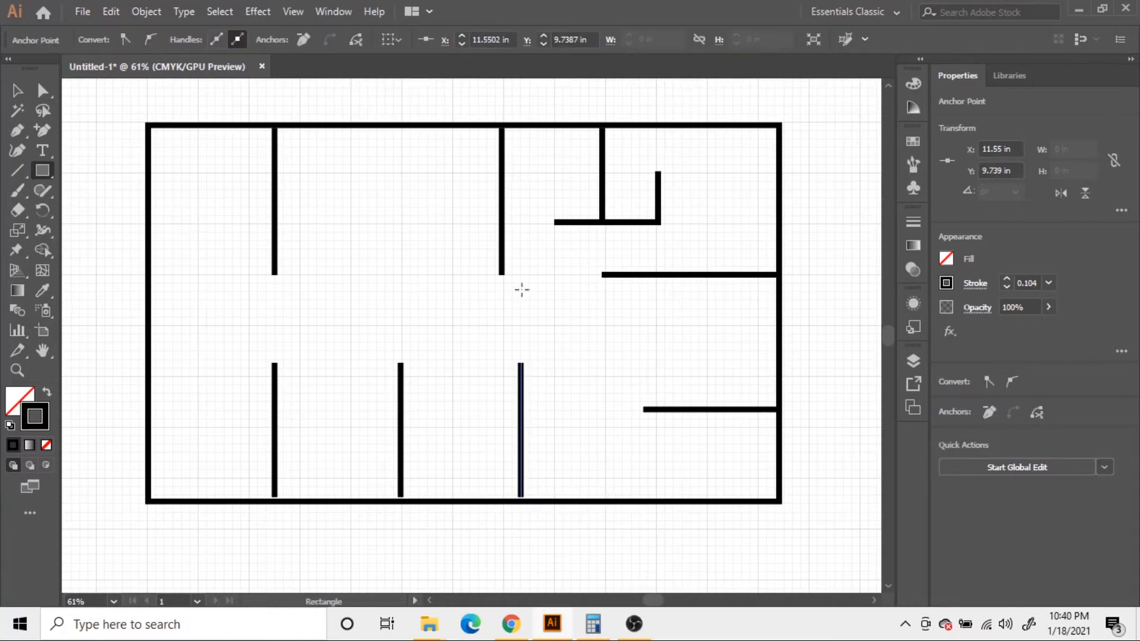
left_click(334, 216)
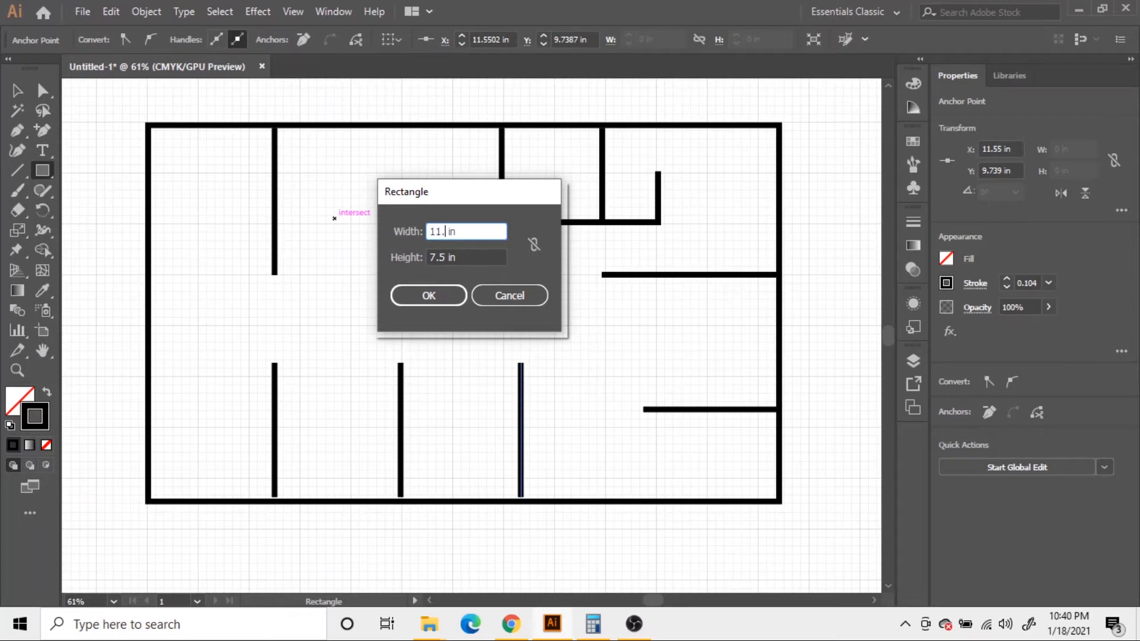
key("alt+Tab")
type("10.5")
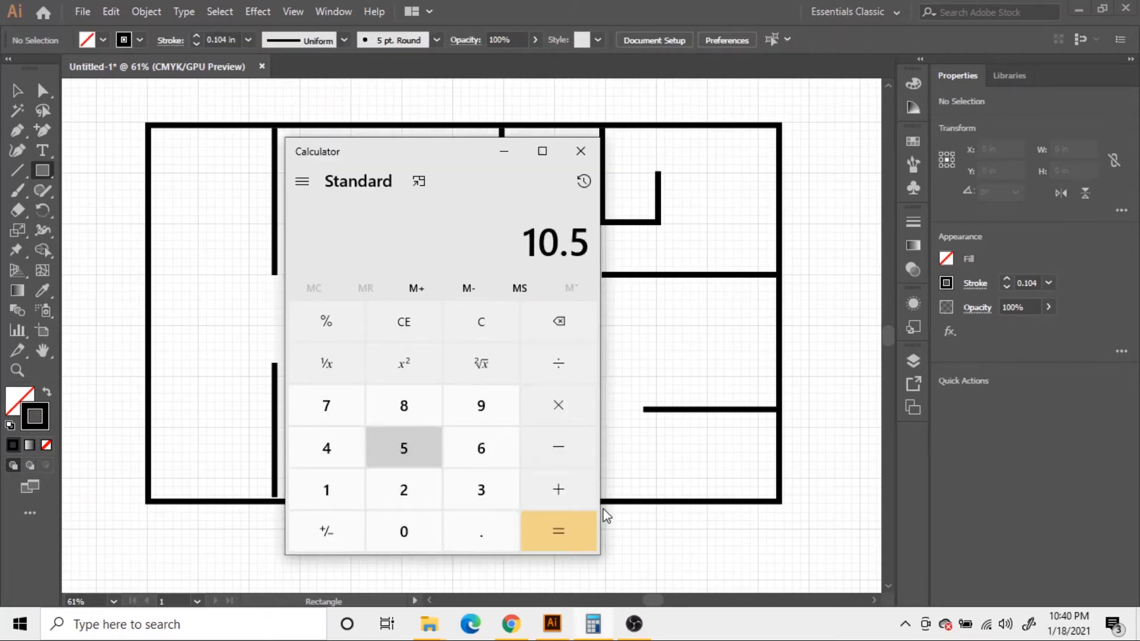
type("*")
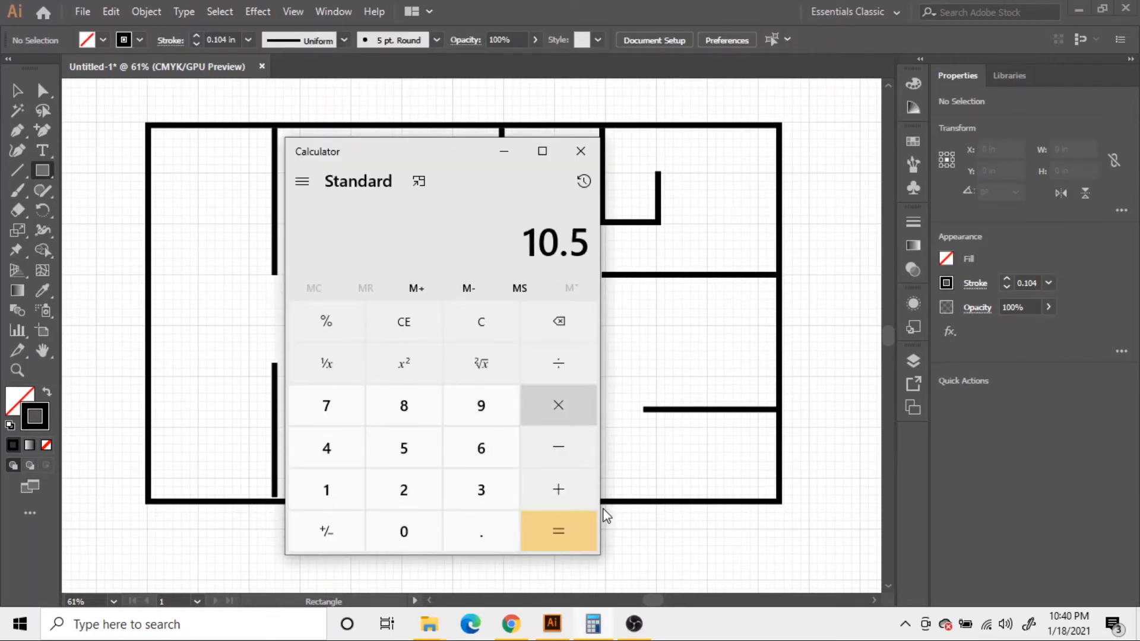
key("Up")
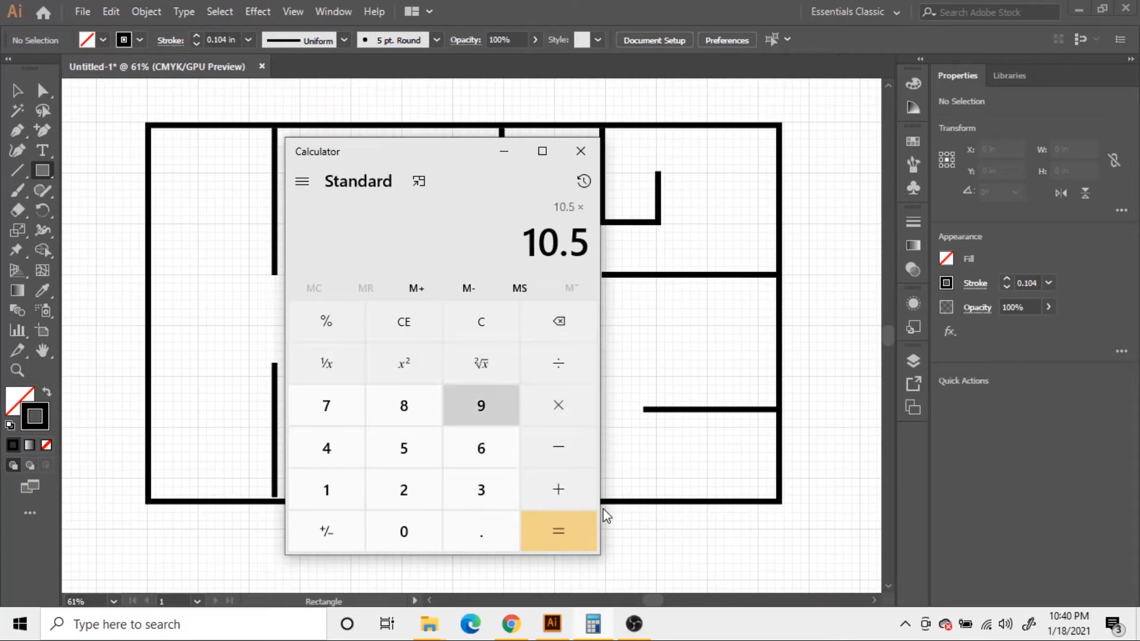
key("Down")
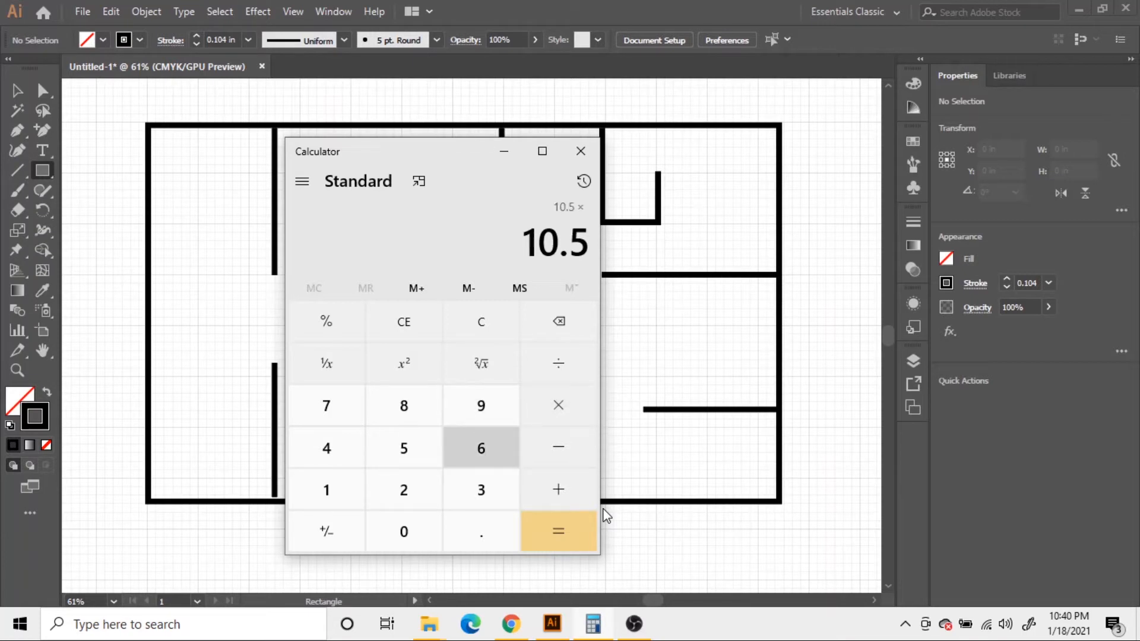
key("Down")
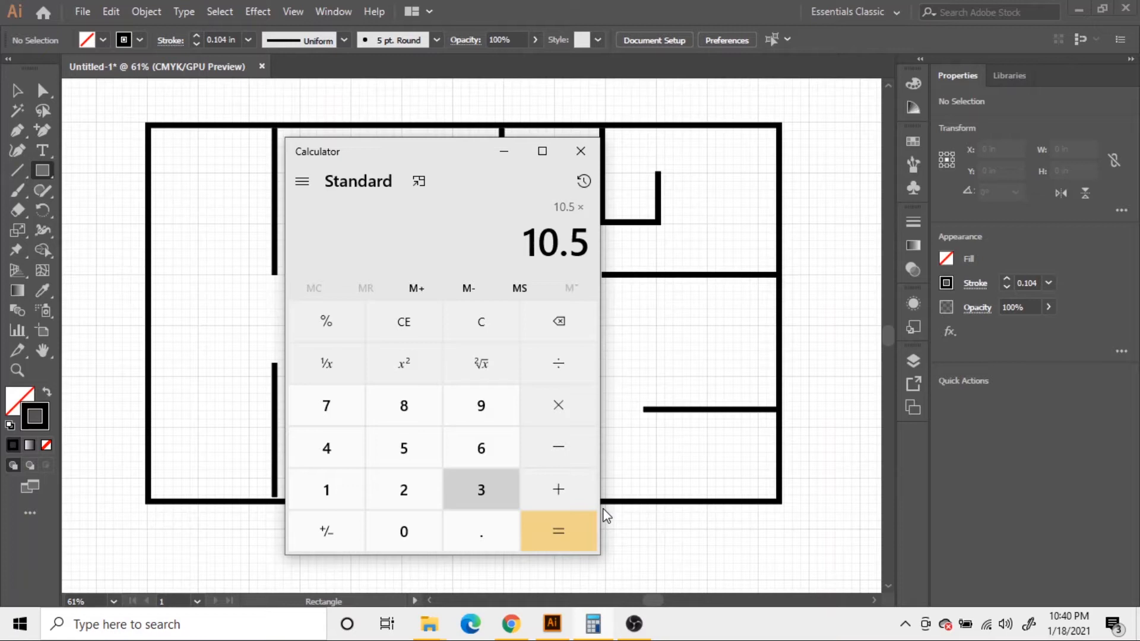
type("12")
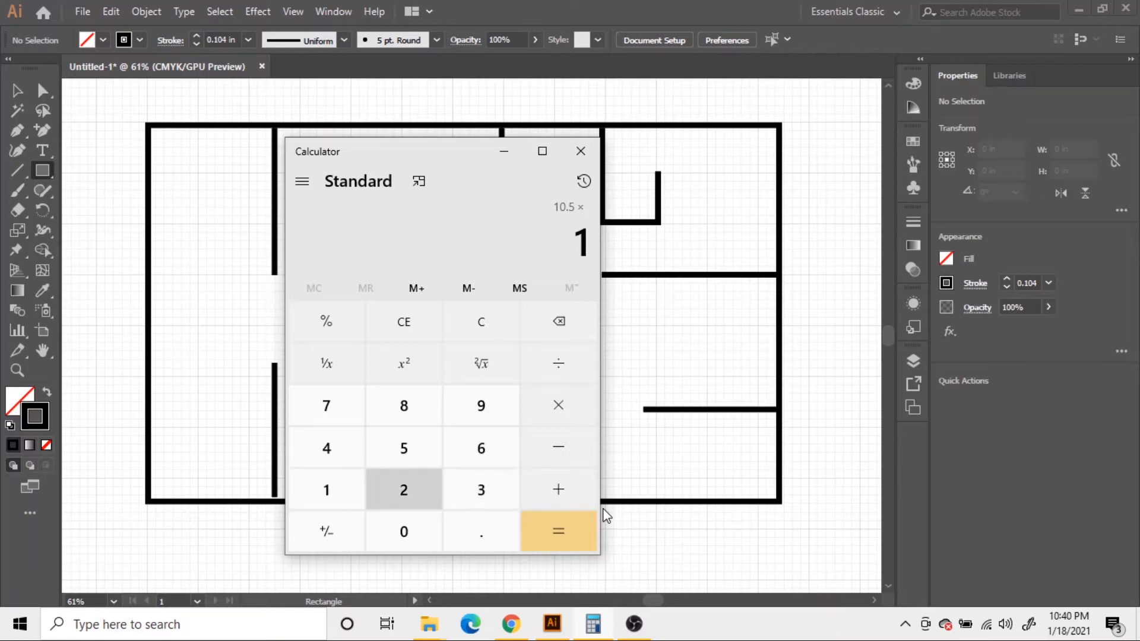
type("5")
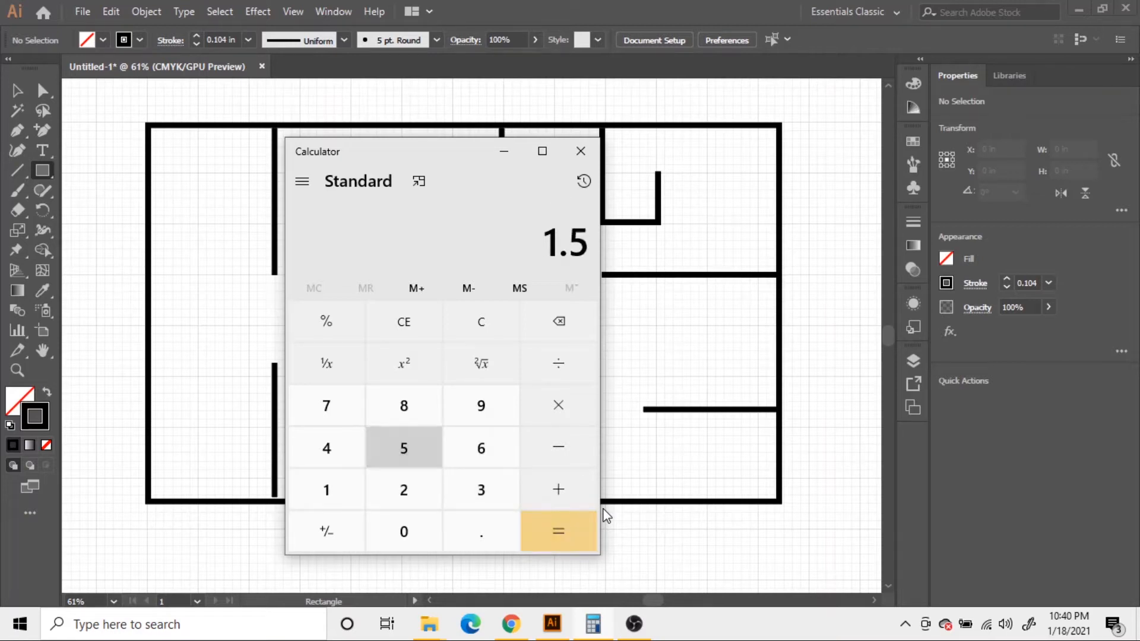
key("Escape")
Calculate 10.5 × 12 ÷ 48 and clear the calculation
type("10.")
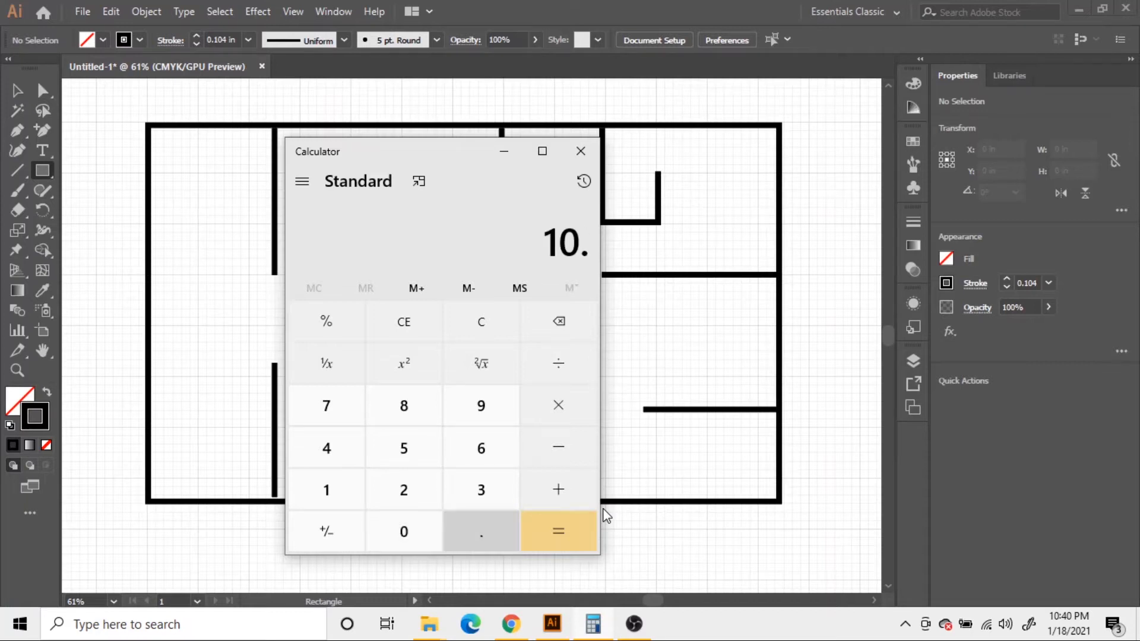
type("5*")
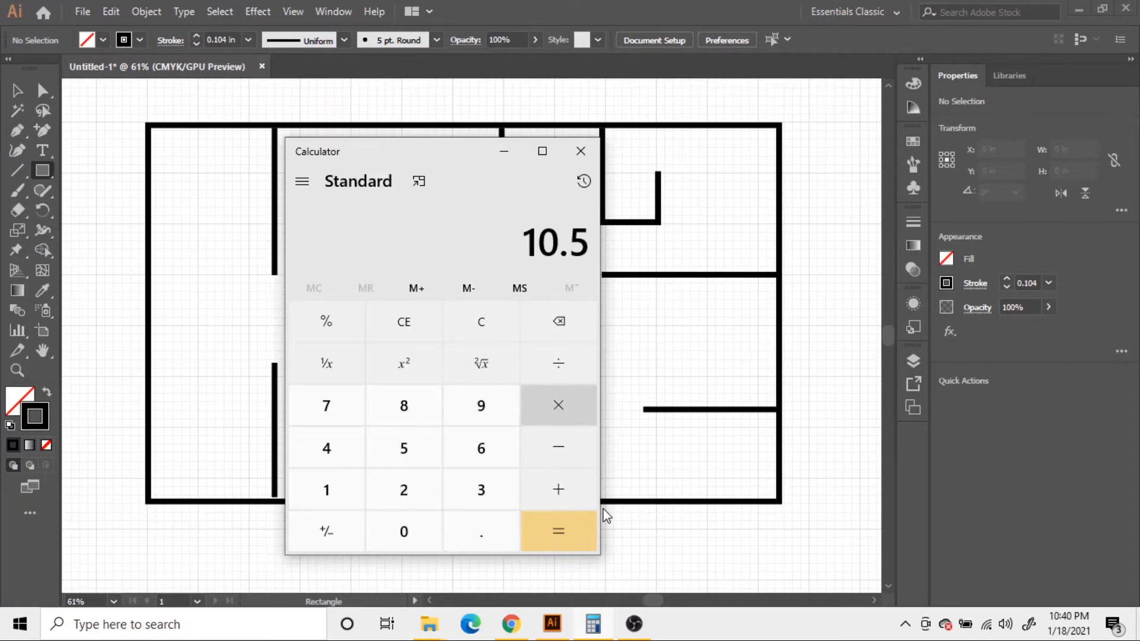
type("*")
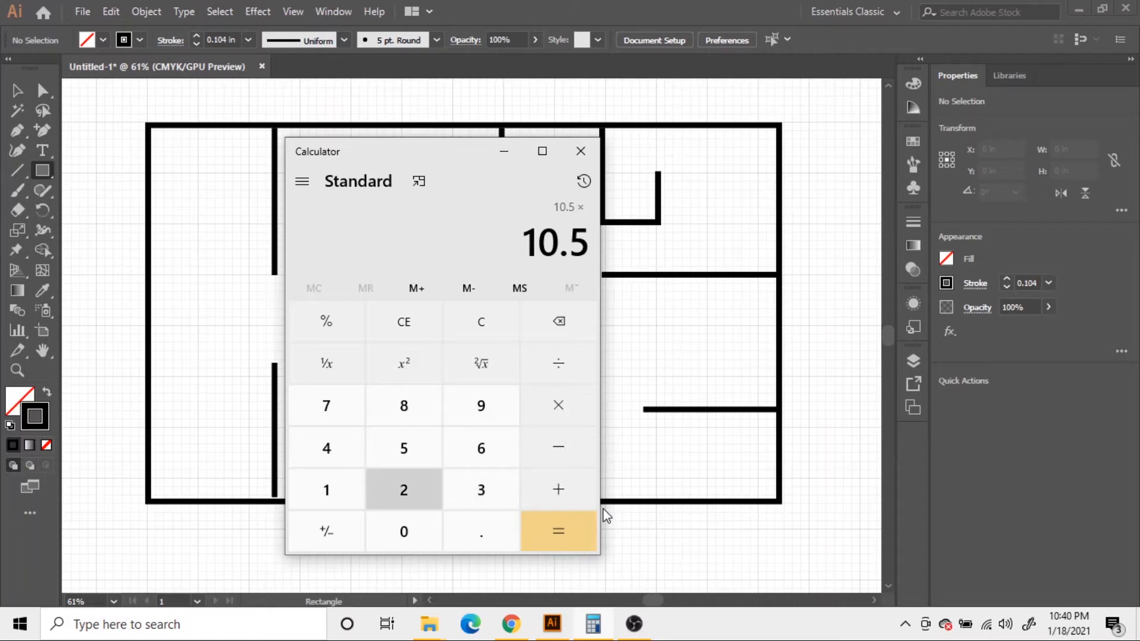
type("12")
key("Return")
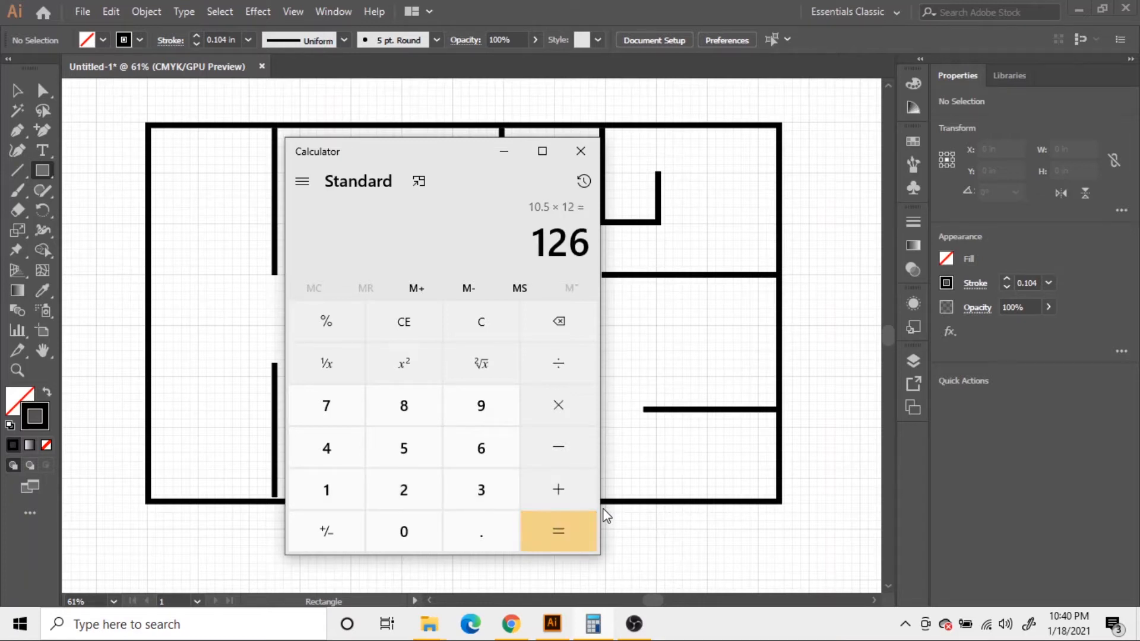
type("/4")
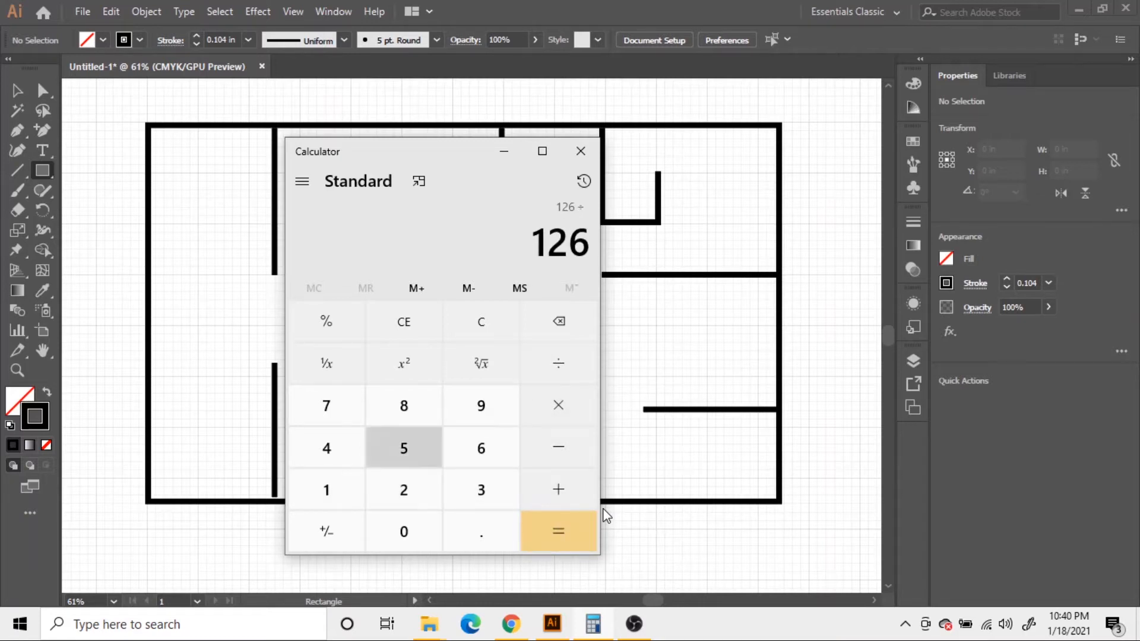
type("8")
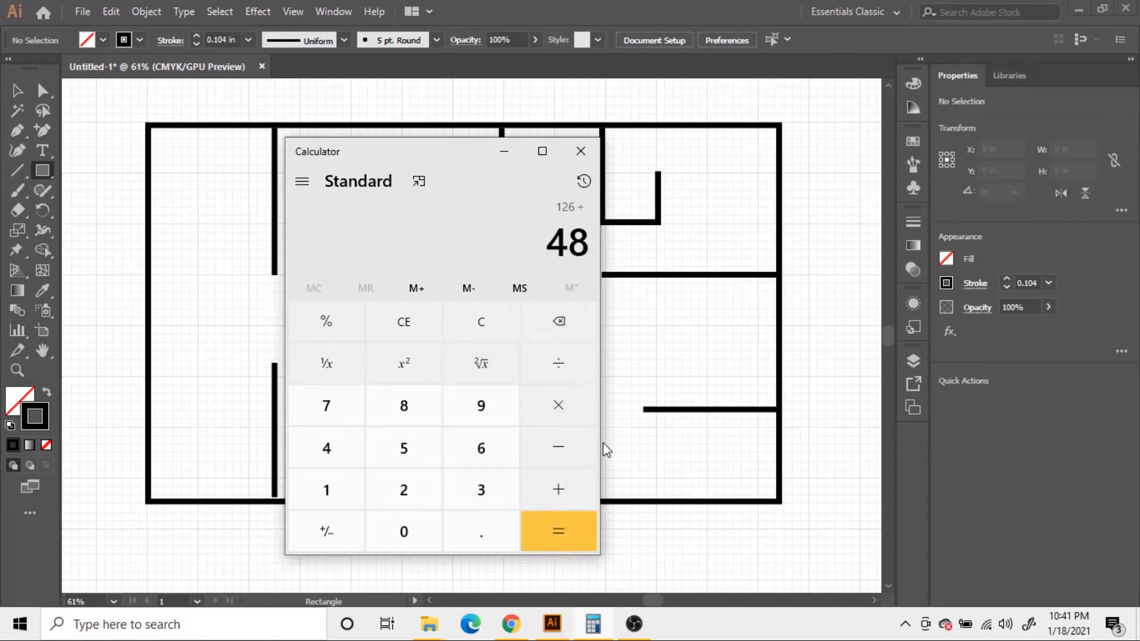
key("Return")
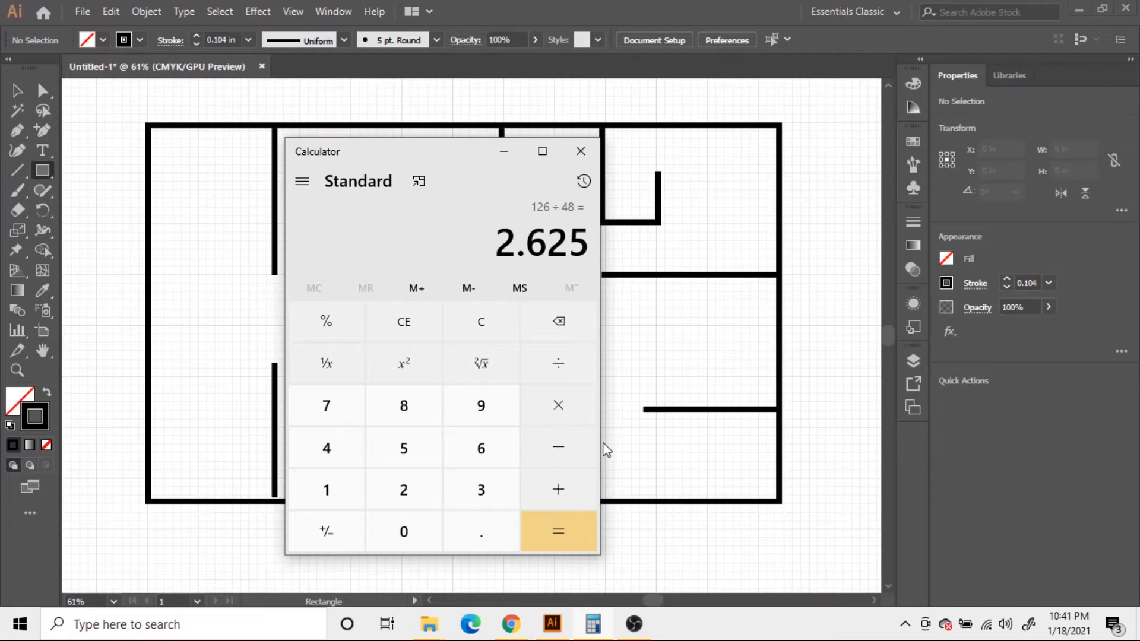
key("BackSpace")
key("Escape")
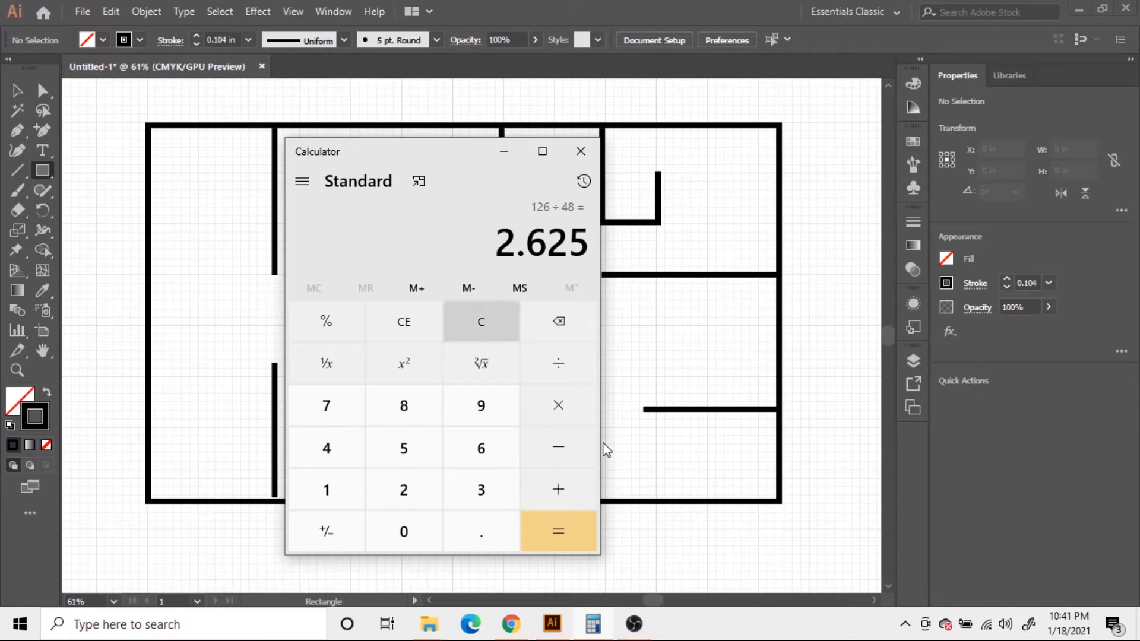
Return to Illustrator, create a 2.6 × 2.6 in square and move it into the upper right corner at about X 15.26, Y 3.79 in
left_click(605, 449)
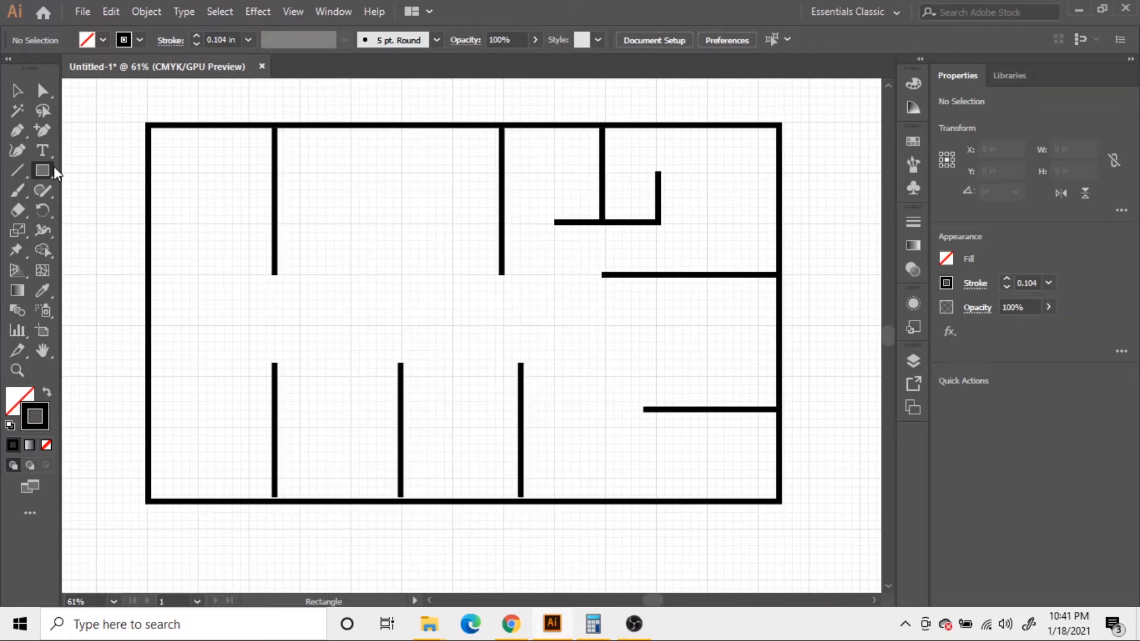
left_click(321, 202)
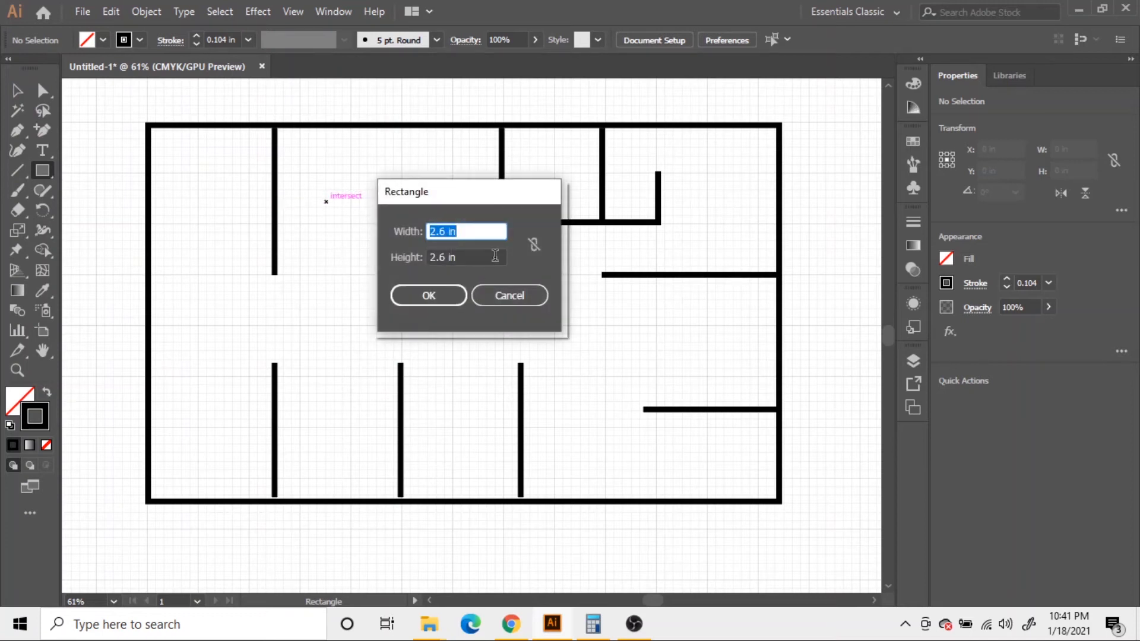
left_click(436, 301)
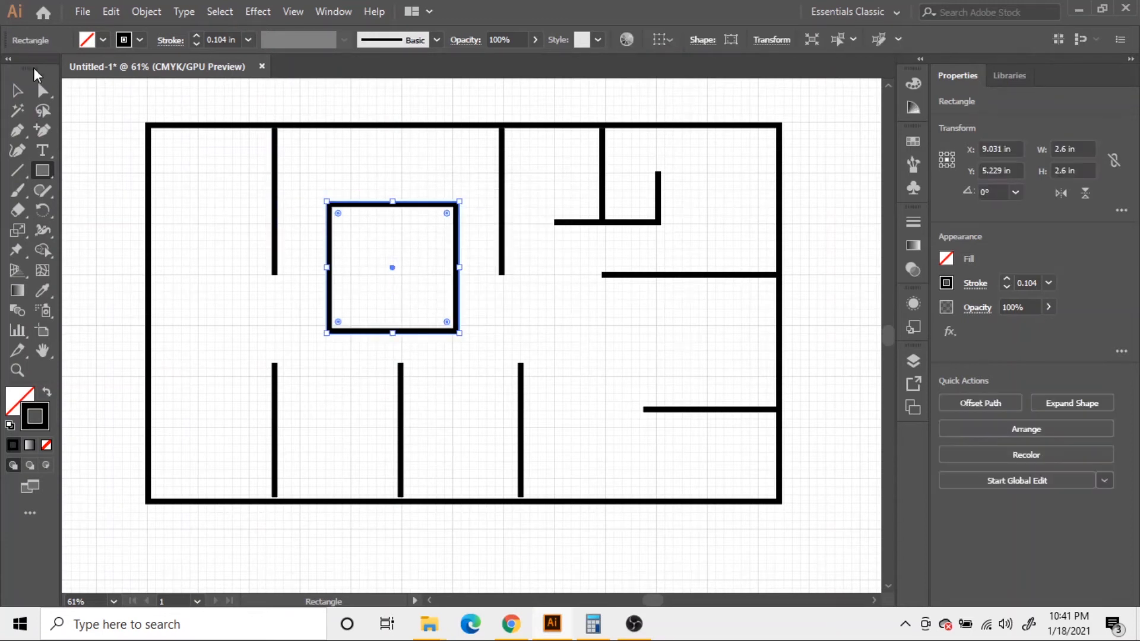
left_click(19, 94)
left_click(351, 205)
left_click_drag(354, 203, 676, 135)
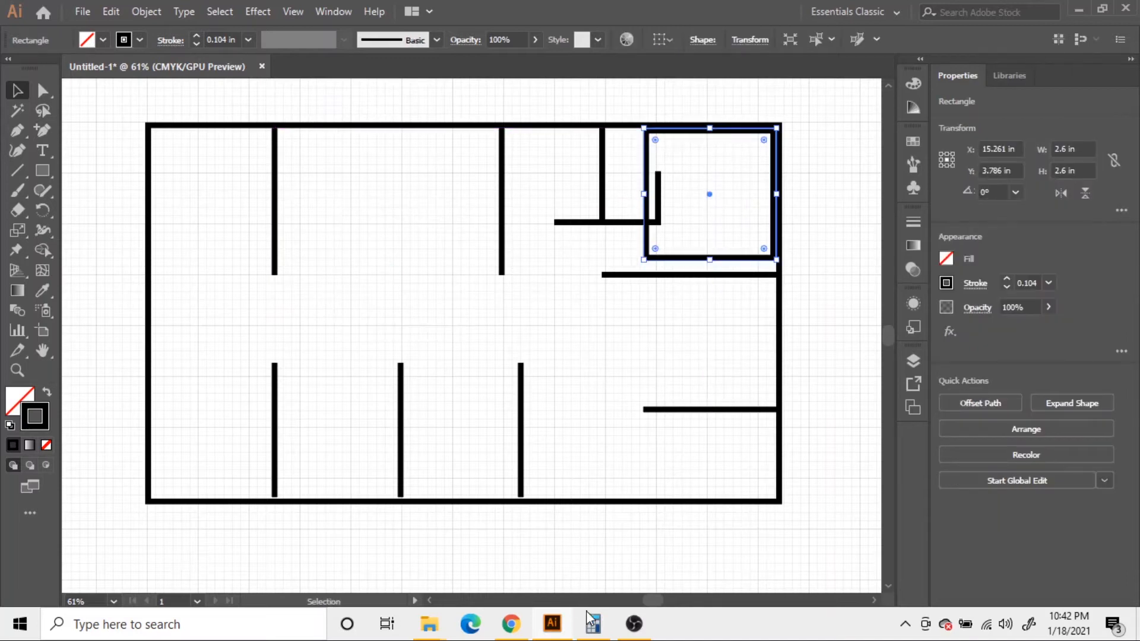
Switch to Calculator, calculate 10 × 12 ÷ 48 and minimize it
left_click(599, 626)
key("BackSpace")
key("Escape")
type("921")
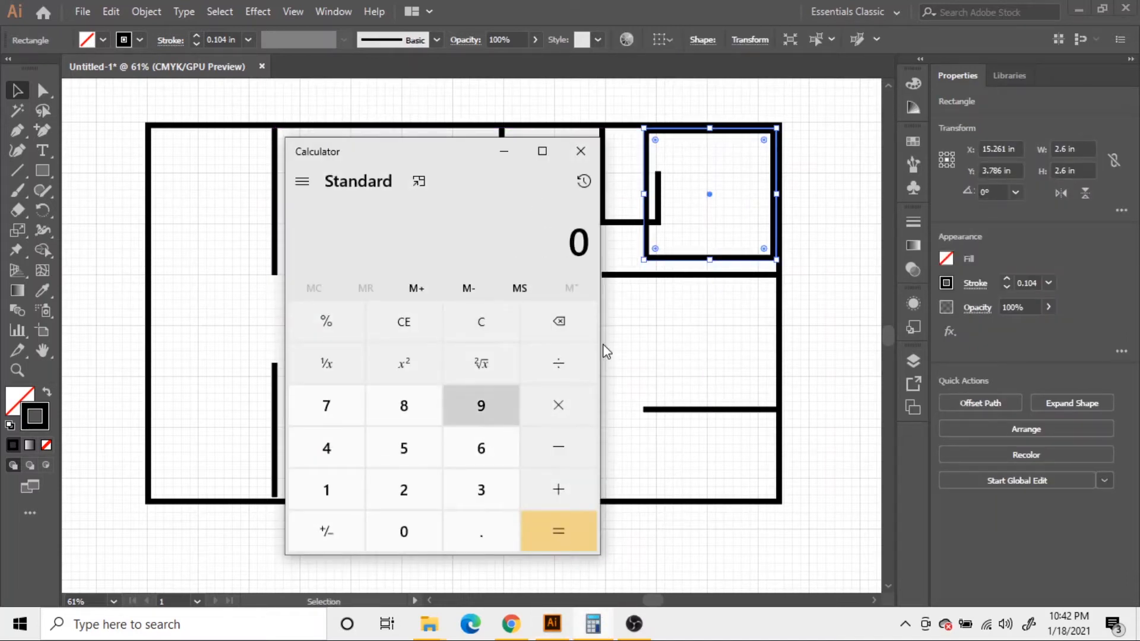
type("10")
key("asterisk")
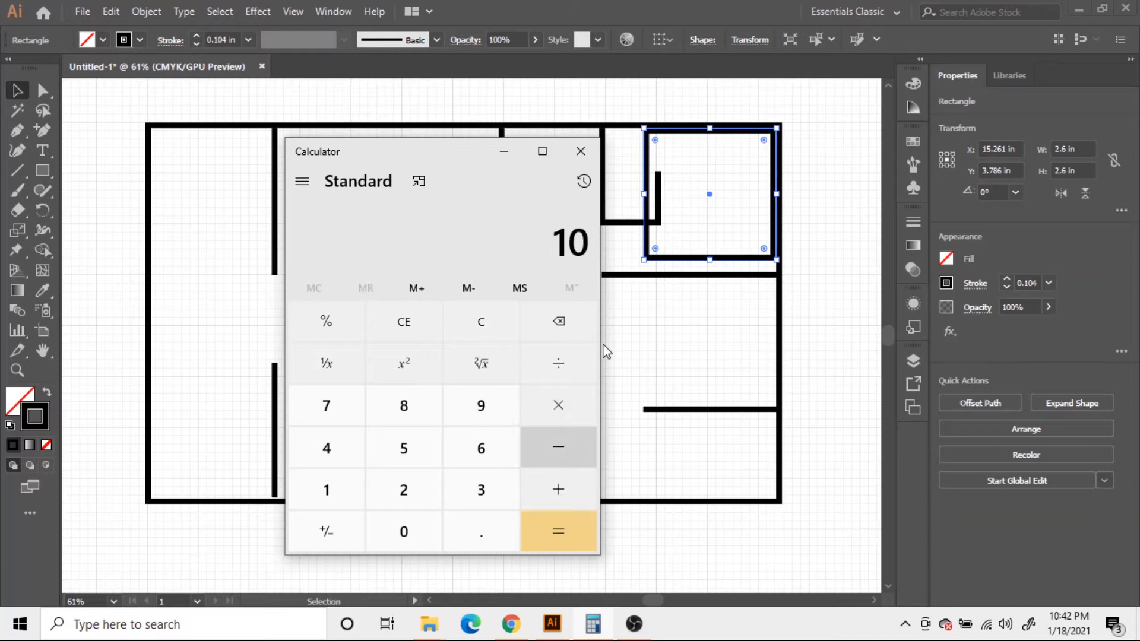
type("5")
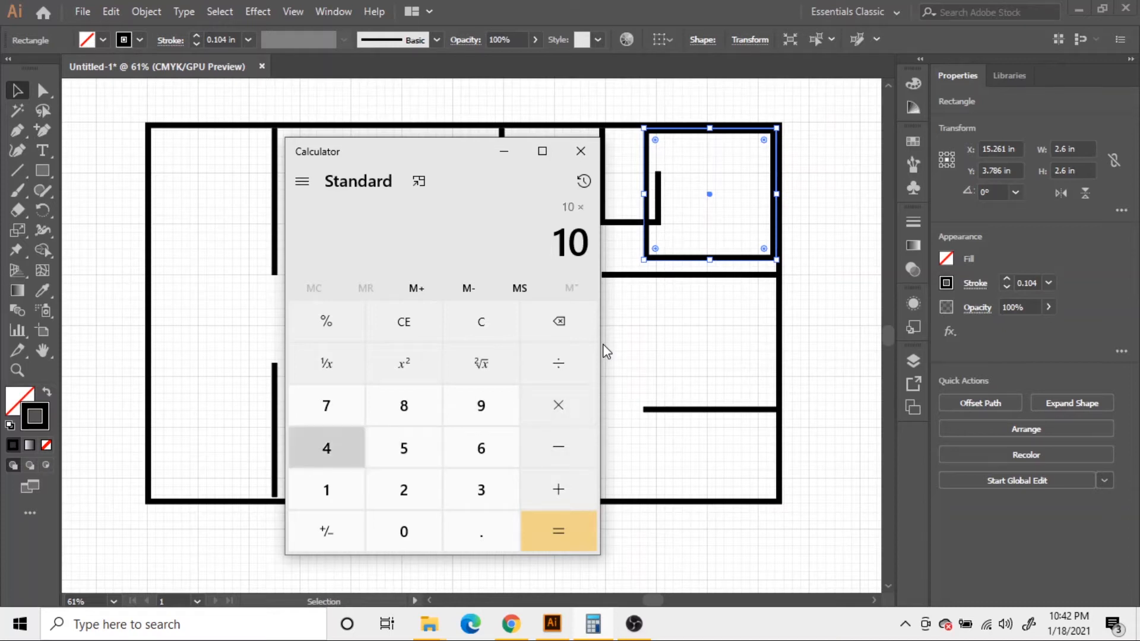
key("asterisk")
type("12")
key("Return")
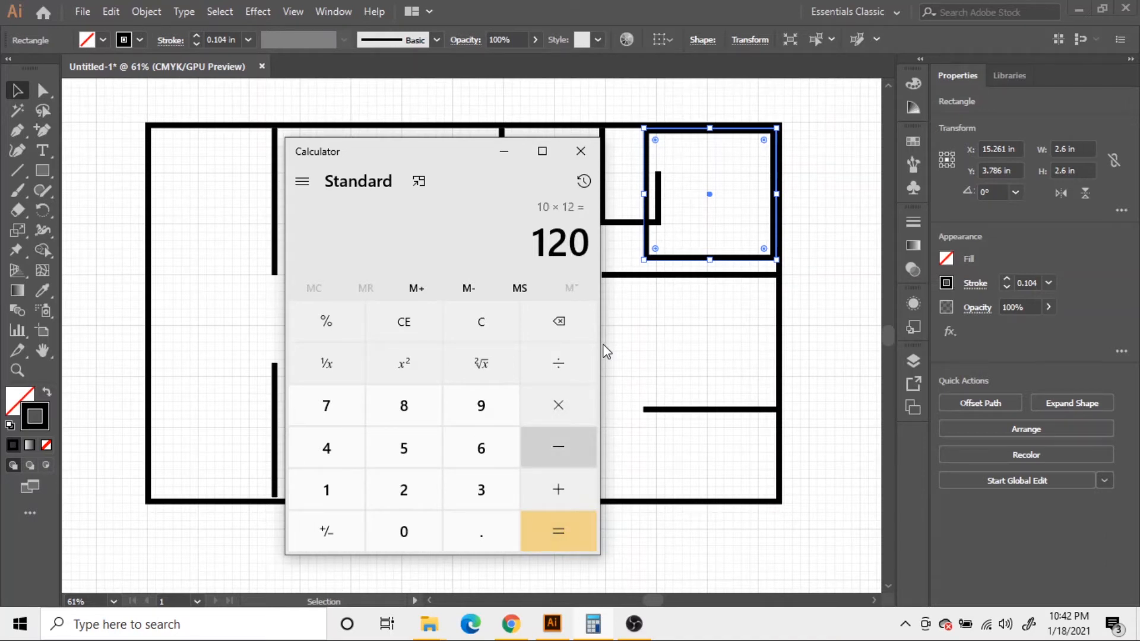
key("slash")
type("48")
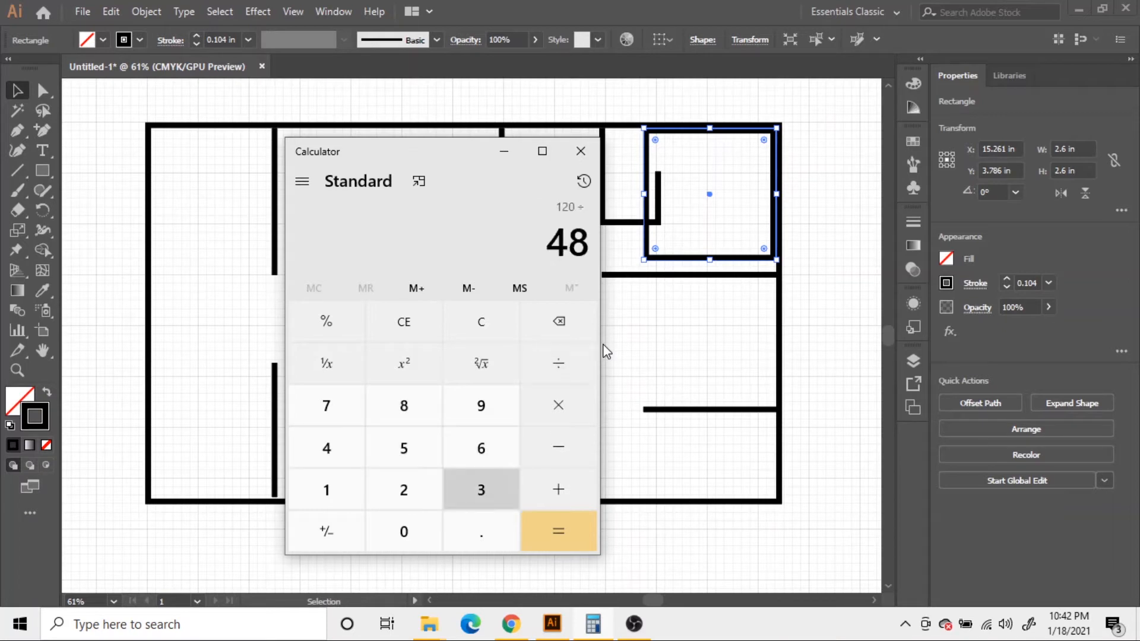
key("Return")
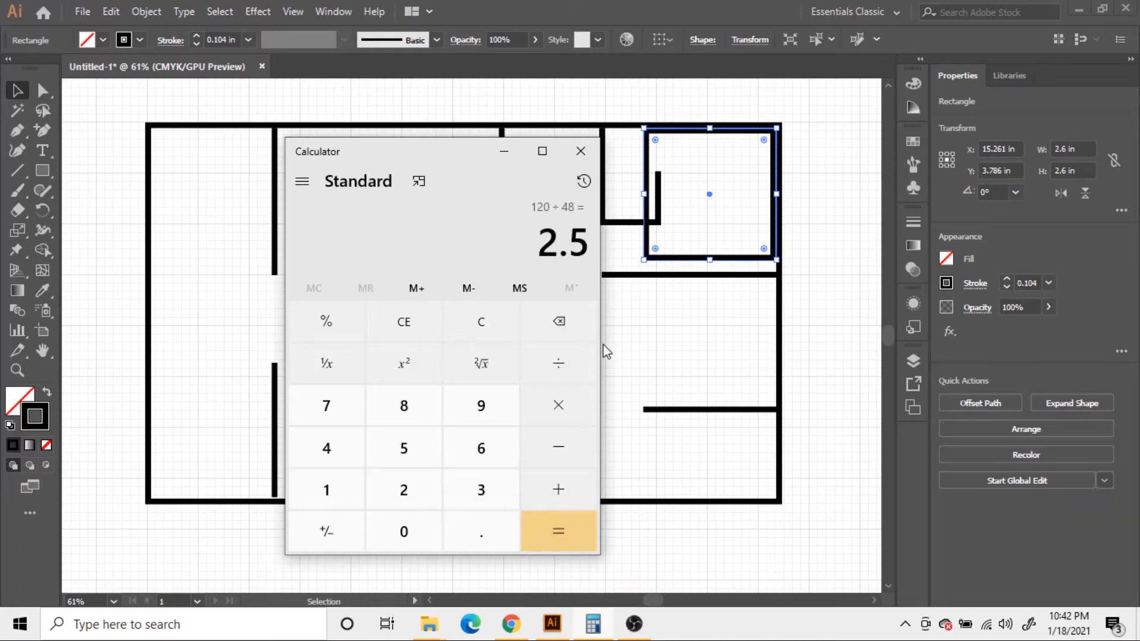
left_click(503, 157)
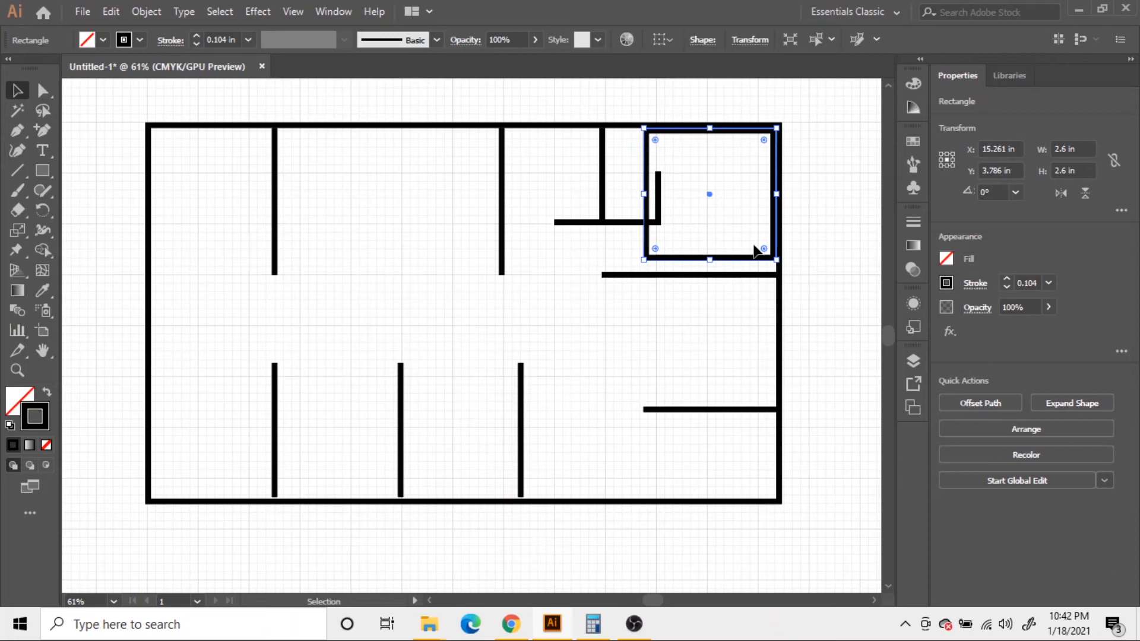
Replace the 2.6 in square with a 2.5 × 2.5 in square starting inside the upper middle room
key("Delete")
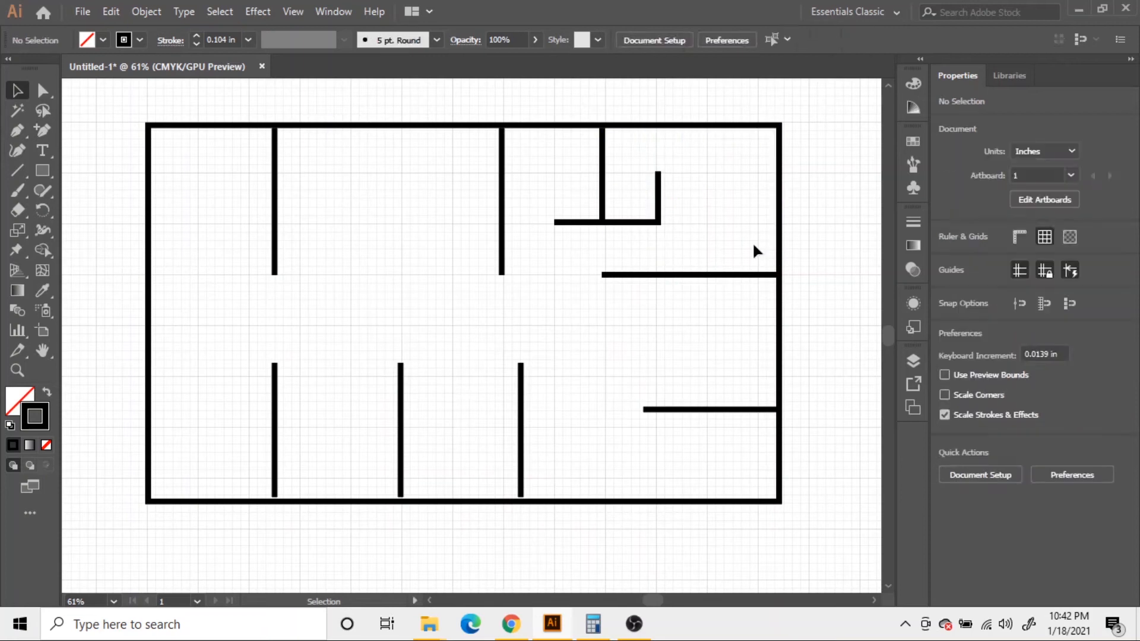
left_click(43, 170)
left_click(350, 199)
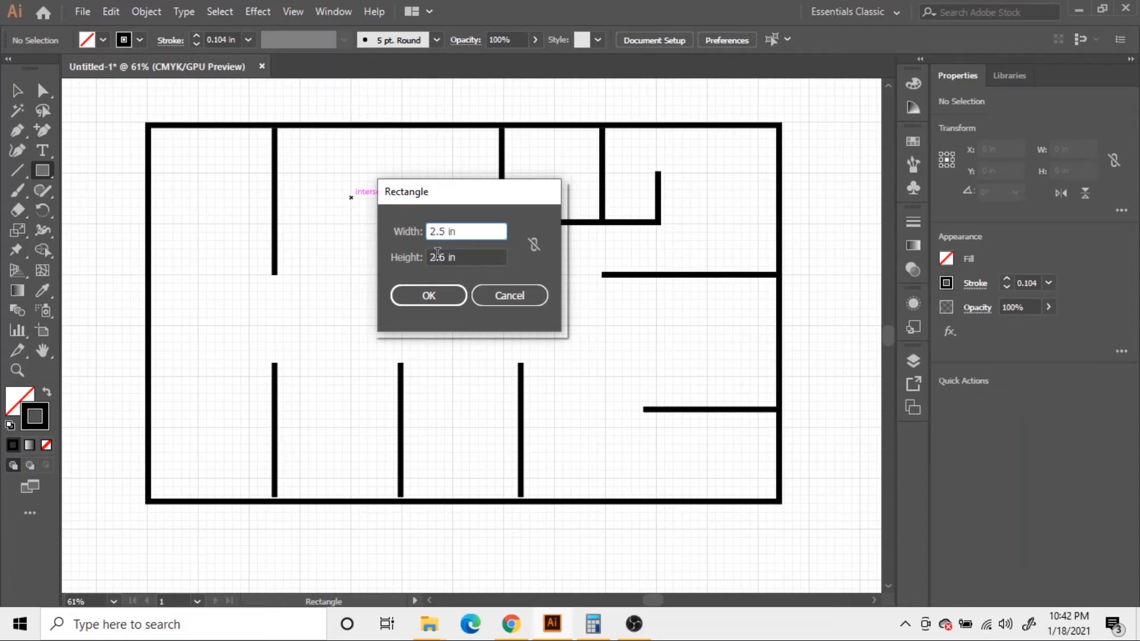
left_click(442, 257)
key("BackSpace")
type("5")
left_click(448, 294)
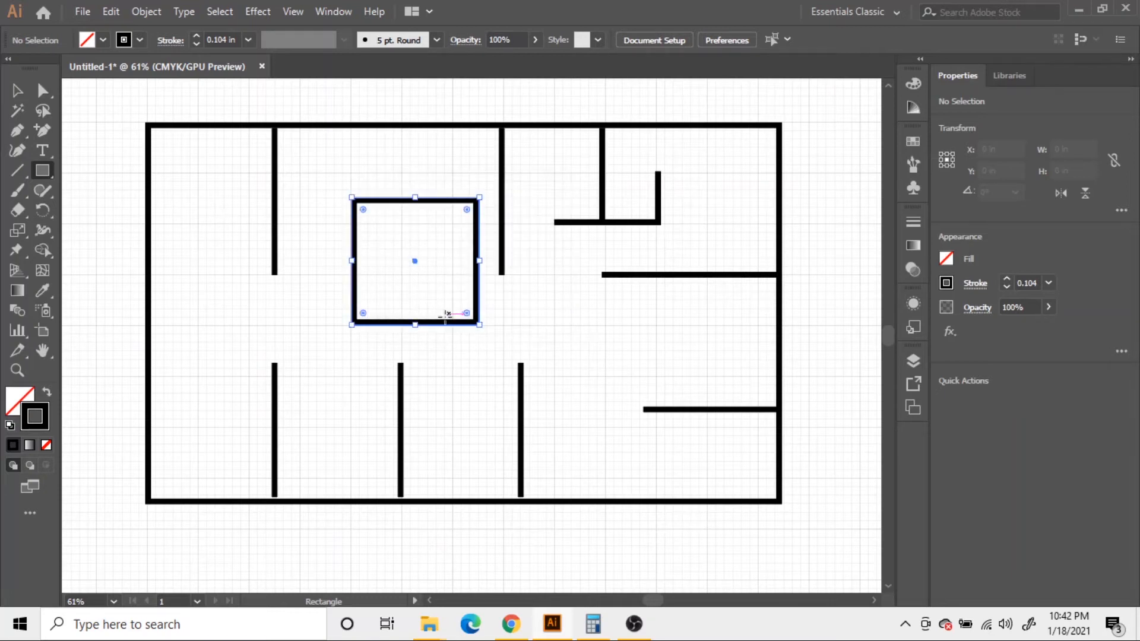
Move the 2.5 in square into the plan's upper left corner and shift the neighbouring vertical wall to about X 6.85 in
left_click(18, 92)
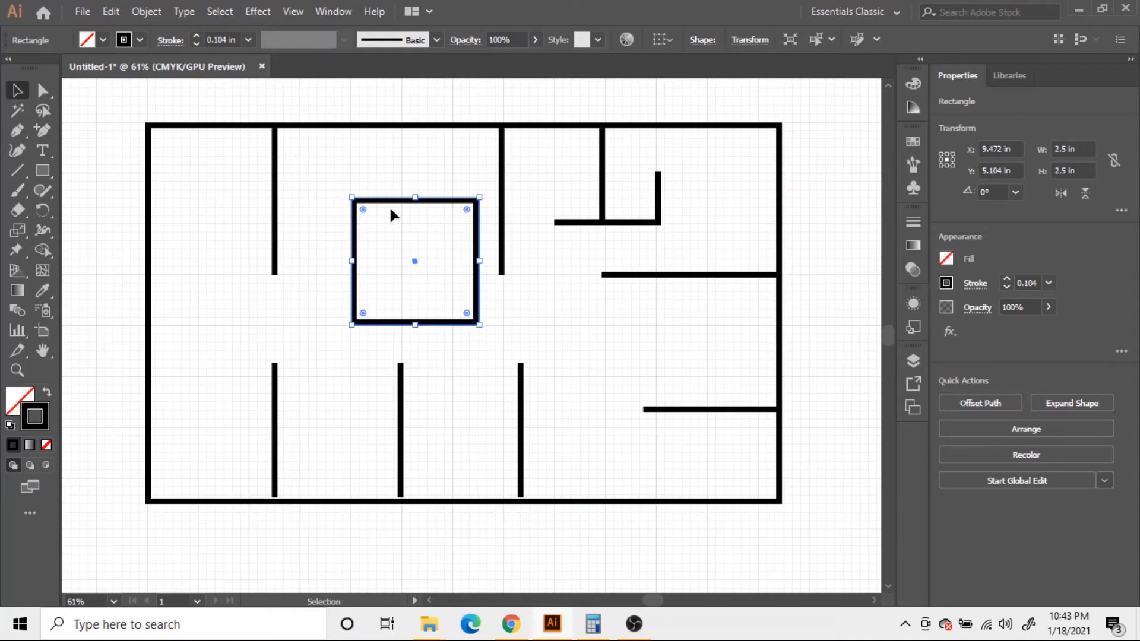
left_click_drag(387, 203, 186, 139)
left_click_drag(310, 176, 281, 170)
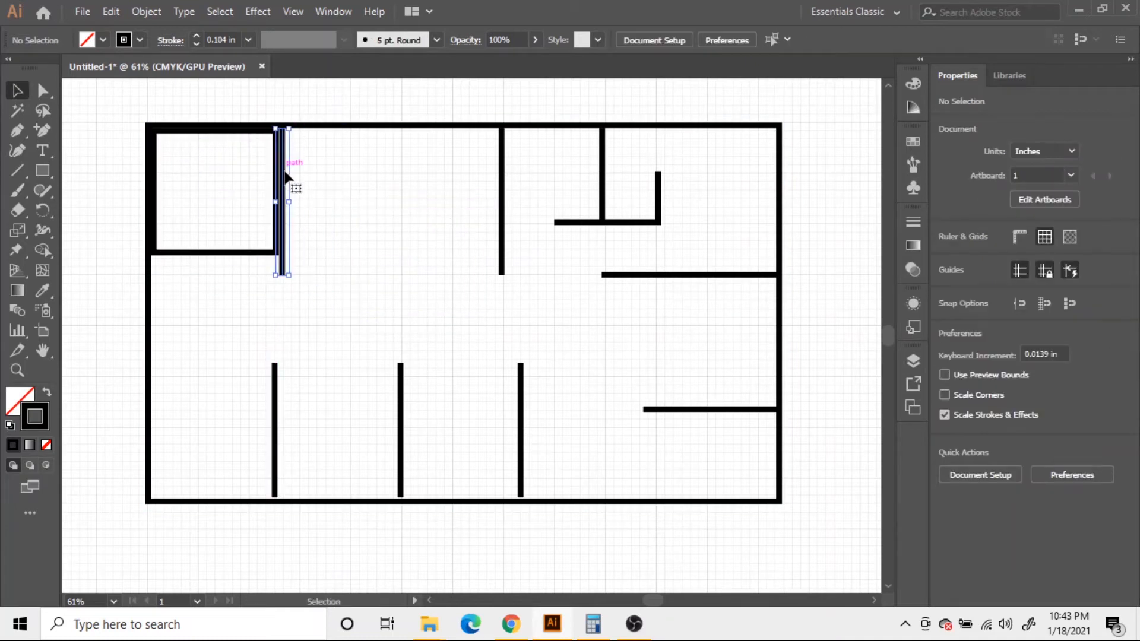
left_click(322, 224)
left_click(284, 270)
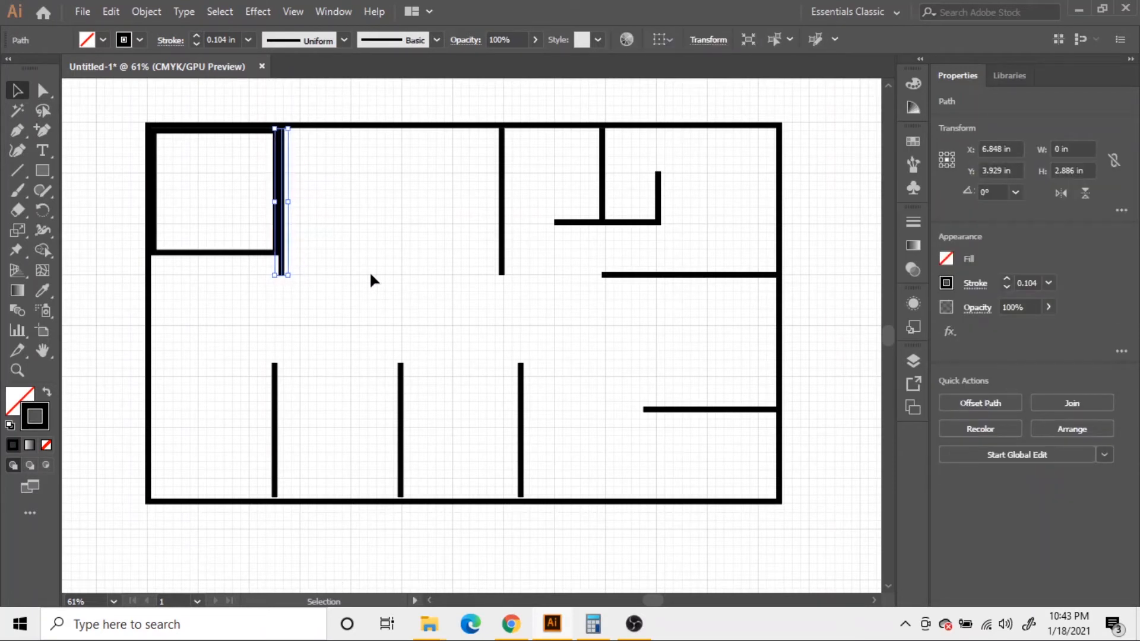
Use the 2.5 in square to size the lower rooms, moving the first and third lower vertical walls left against its edge
left_click(248, 308)
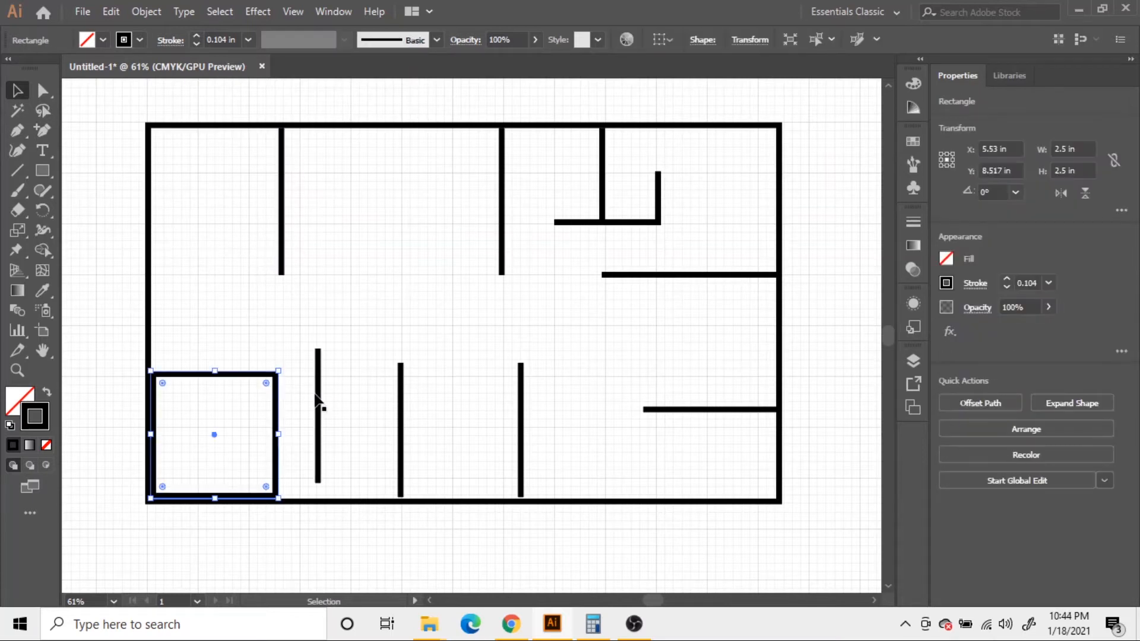
left_click_drag(318, 393, 283, 409)
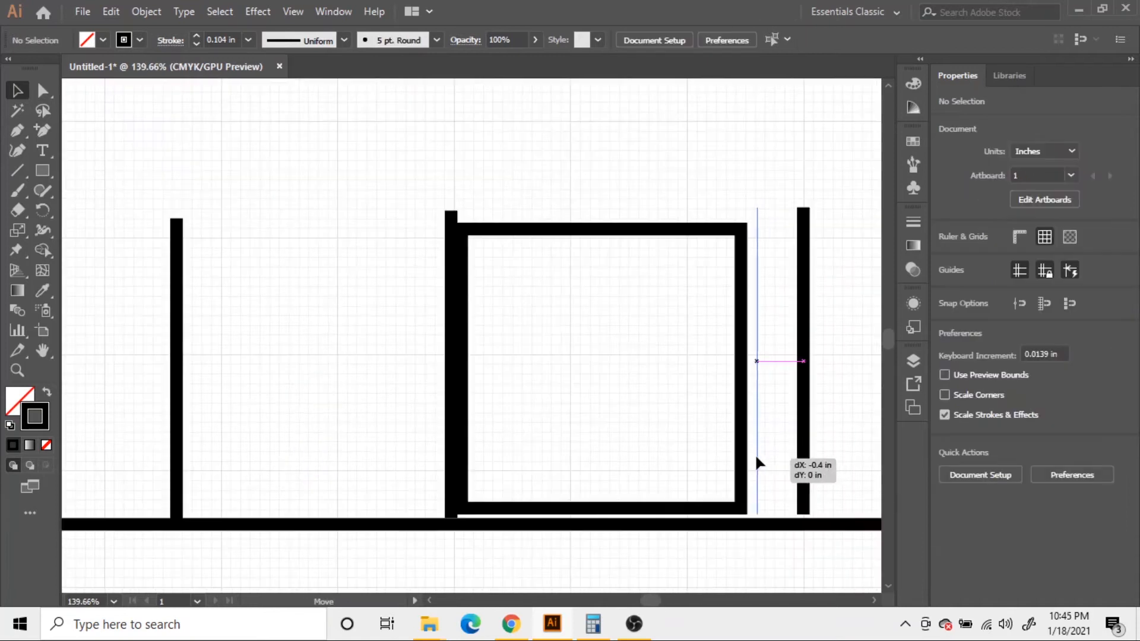
left_click_drag(754, 454, 754, 456)
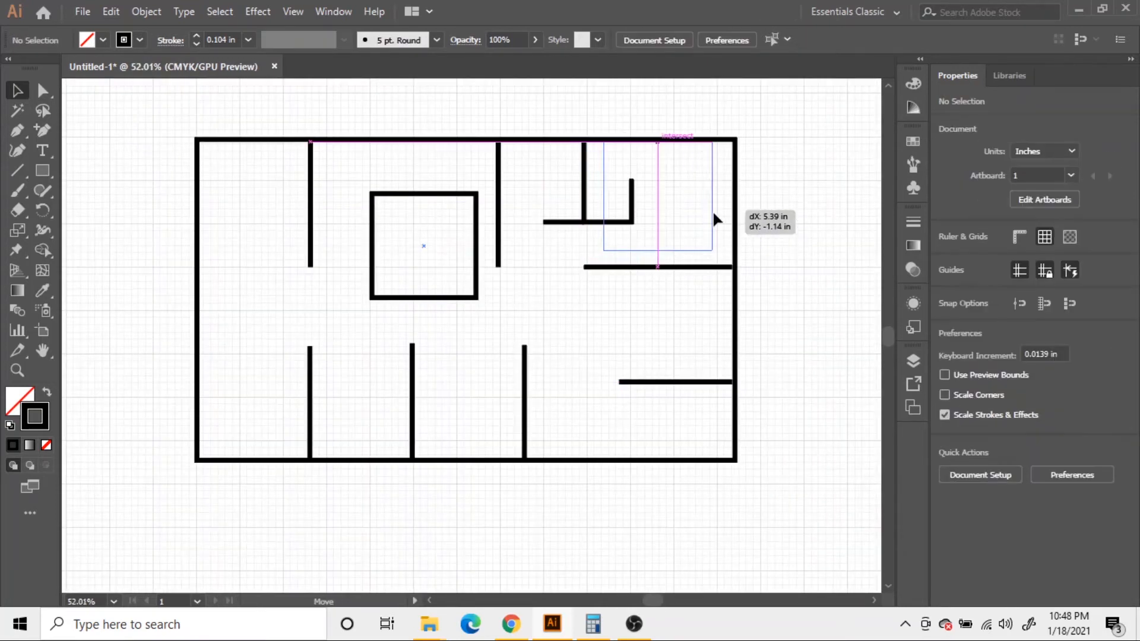
Move the square into the plan's upper right corner and shift the small closet's walls left against its edge
left_click_drag(712, 209, 734, 216)
scroll(724, 179, "up", 3)
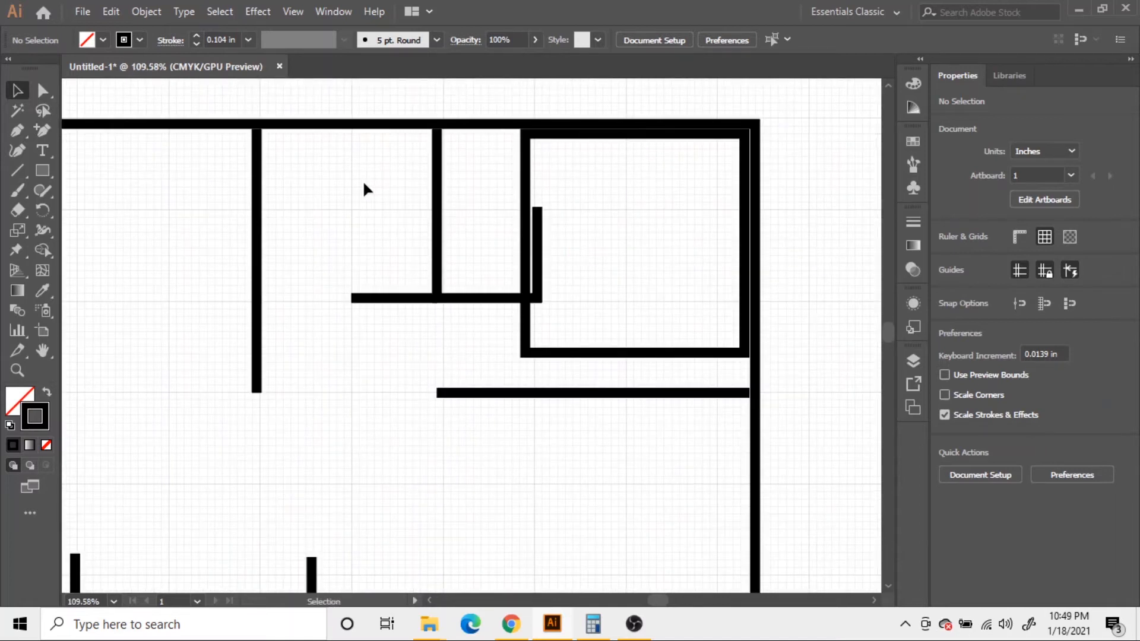
left_click(453, 300)
left_click_drag(432, 229, 420, 228)
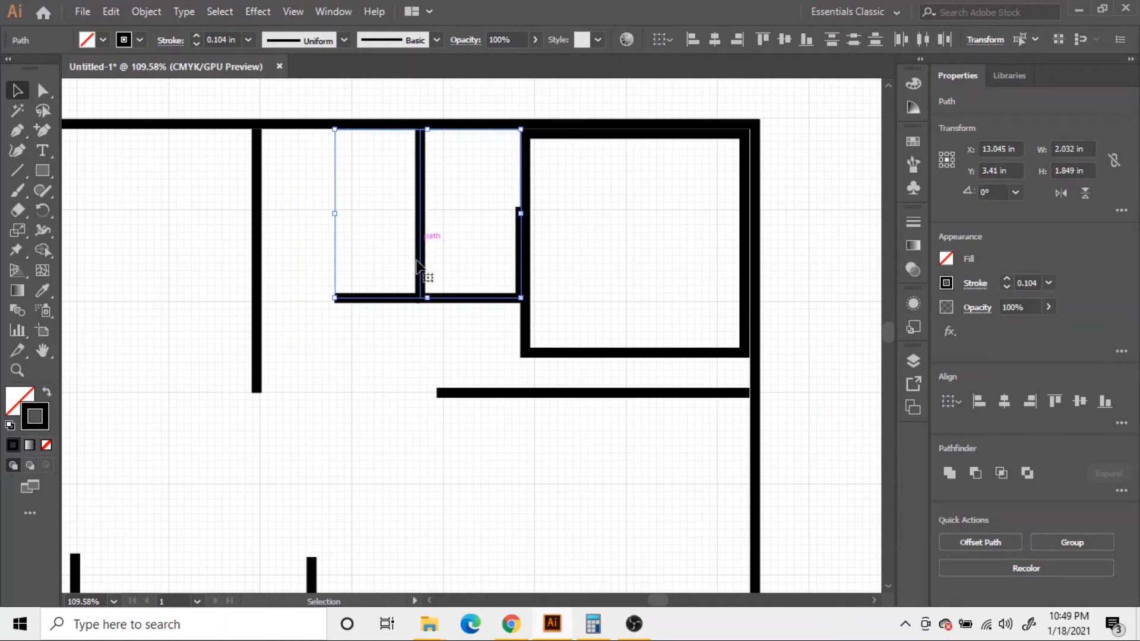
left_click(395, 342)
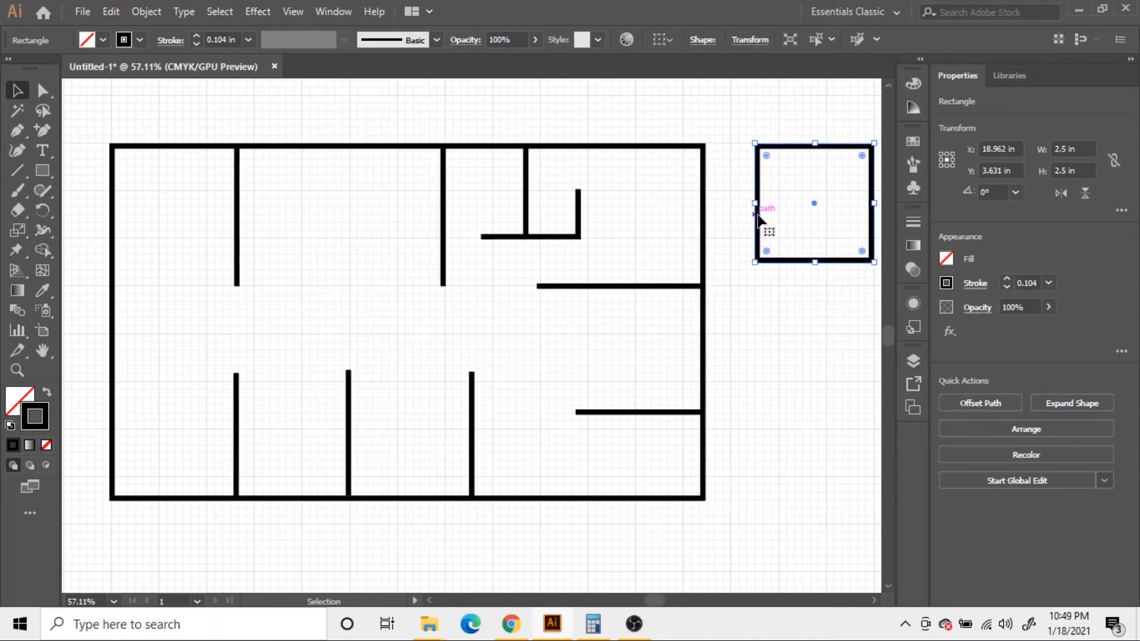
Move the square against the right outer wall between the two right-hand horizontal walls, at about X 15.26, Y 6.70 in
left_click_drag(755, 234, 578, 361)
left_click(774, 397)
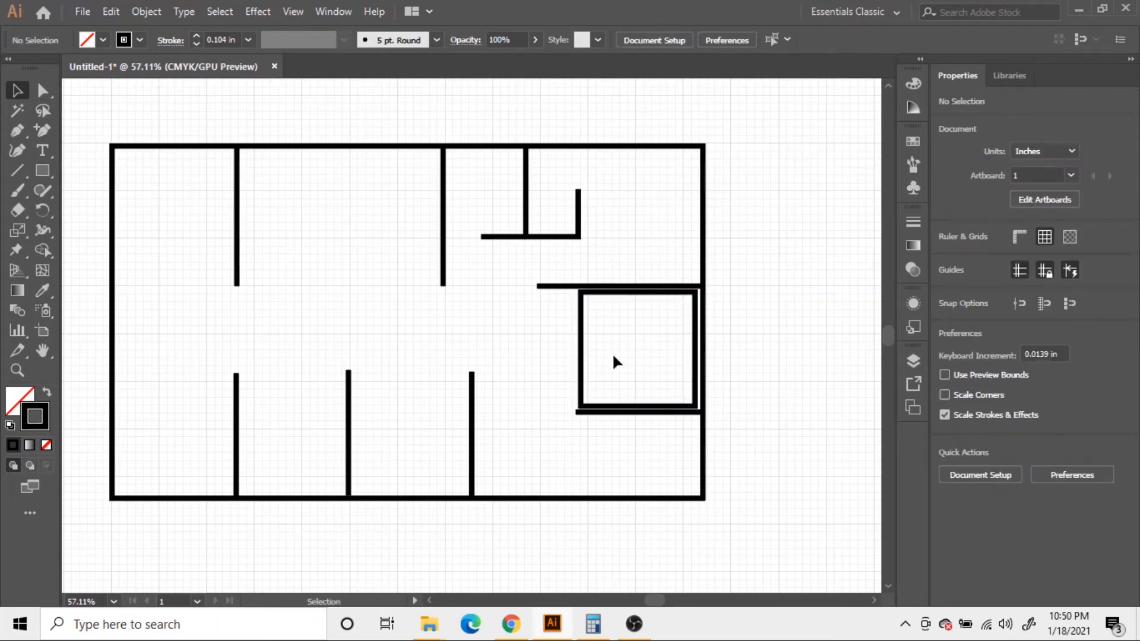
mouse_move(585, 328)
left_mouse_down()
mouse_move(581, 339)
mouse_move(583, 321)
left_mouse_up()
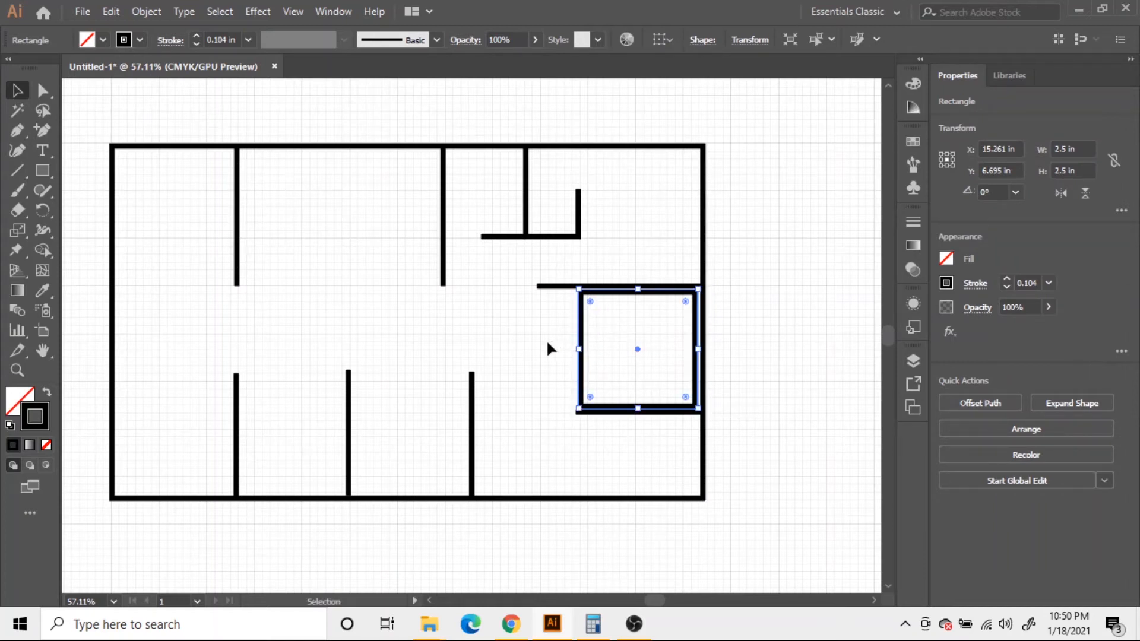
Widen the square leftward to 4.675 in and convert that width to full-scale feet in Calculator: 4.675 × 48 ÷ 12
left_click_drag(579, 349, 476, 349)
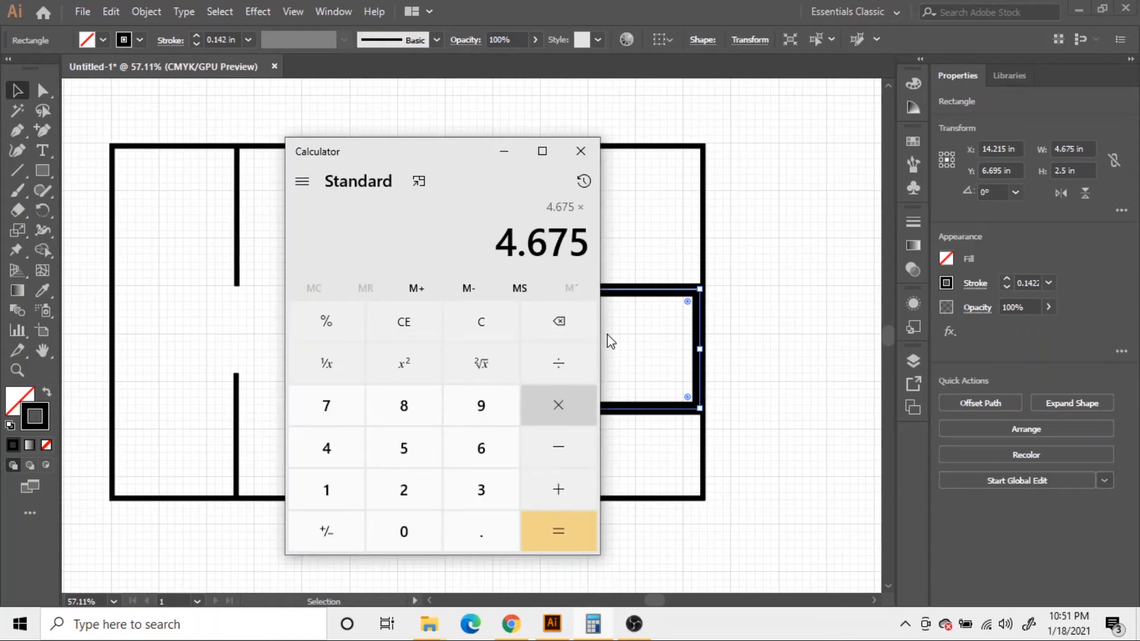
type("5")
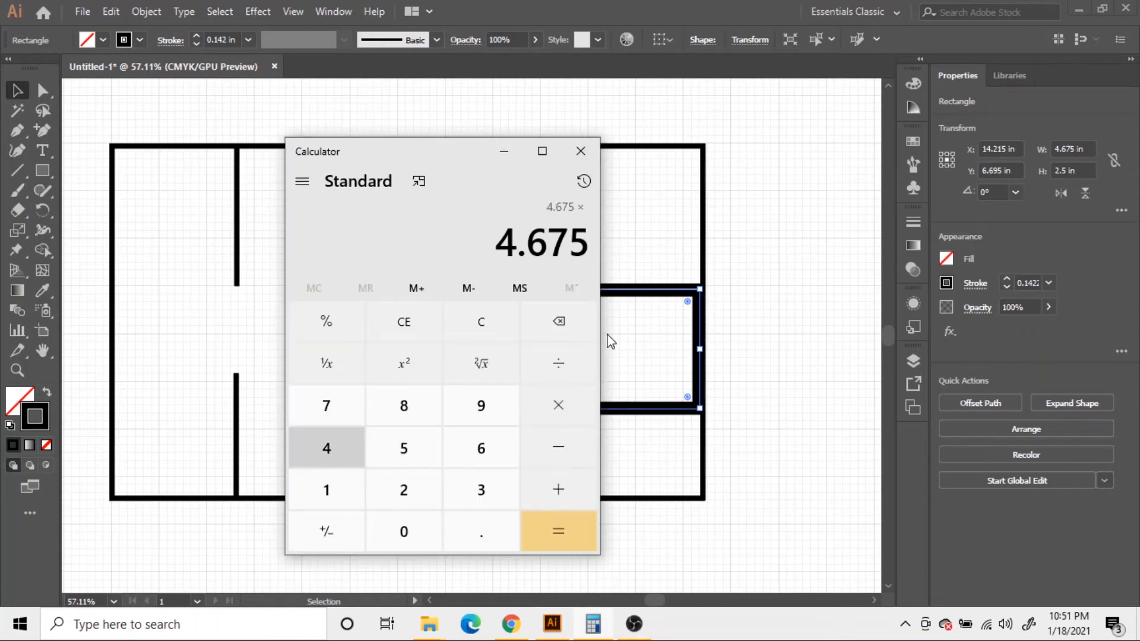
type("48")
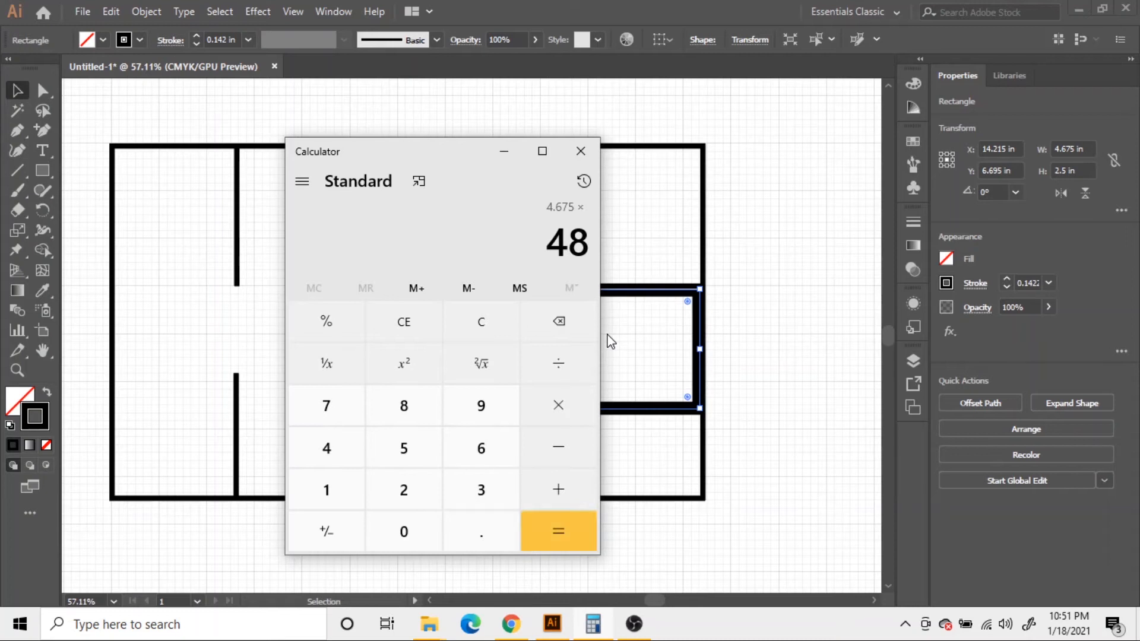
key("Return")
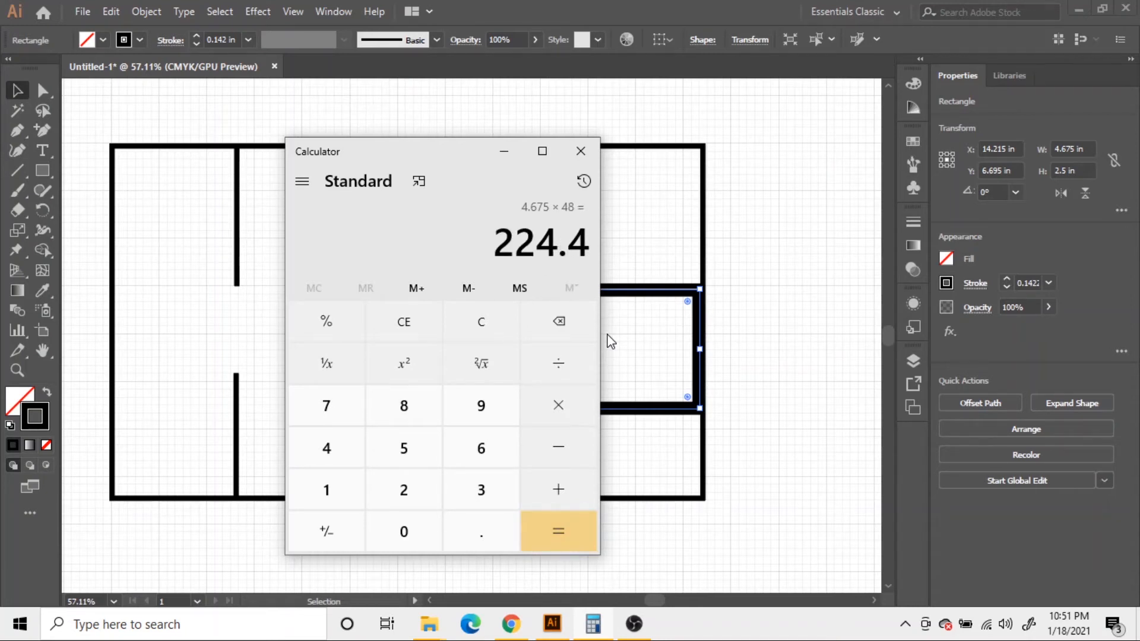
type("/12")
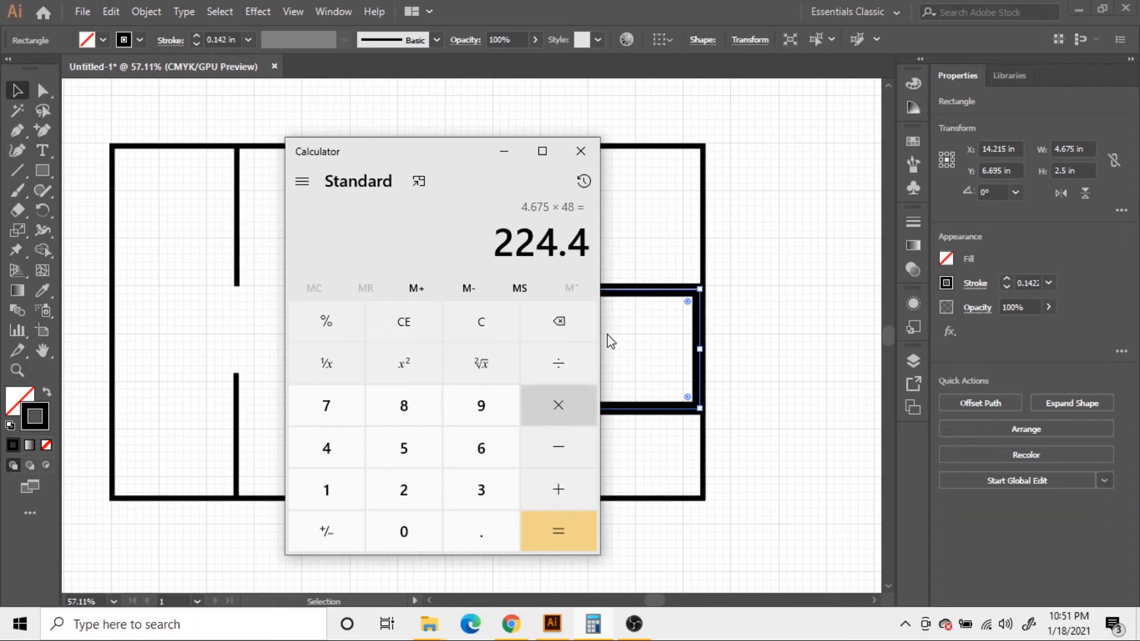
key("Return")
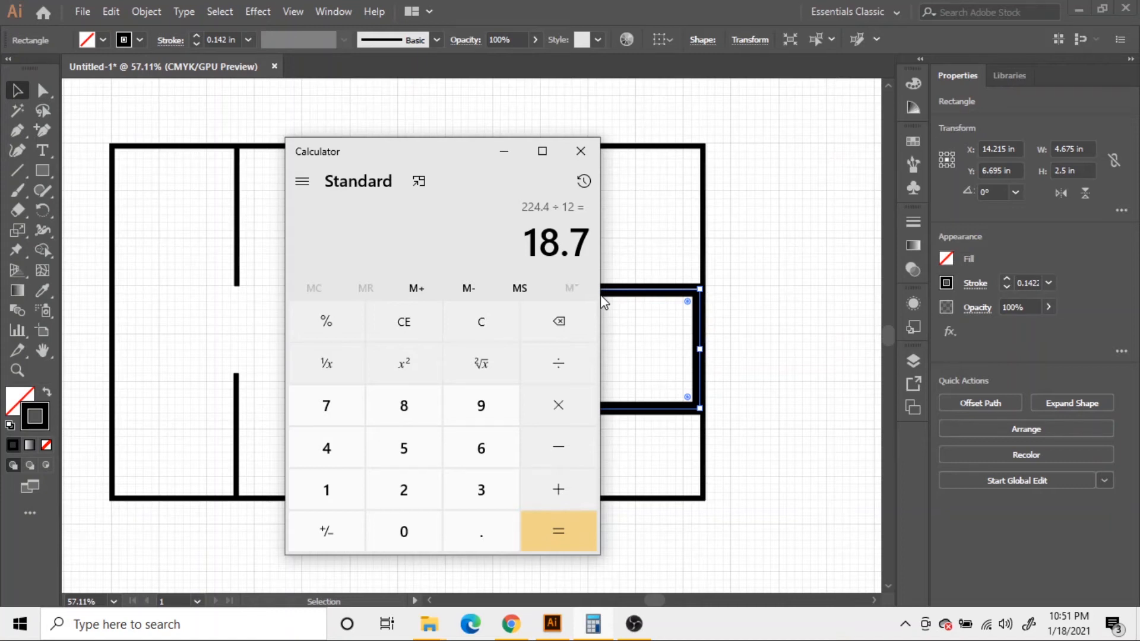
left_click(504, 151)
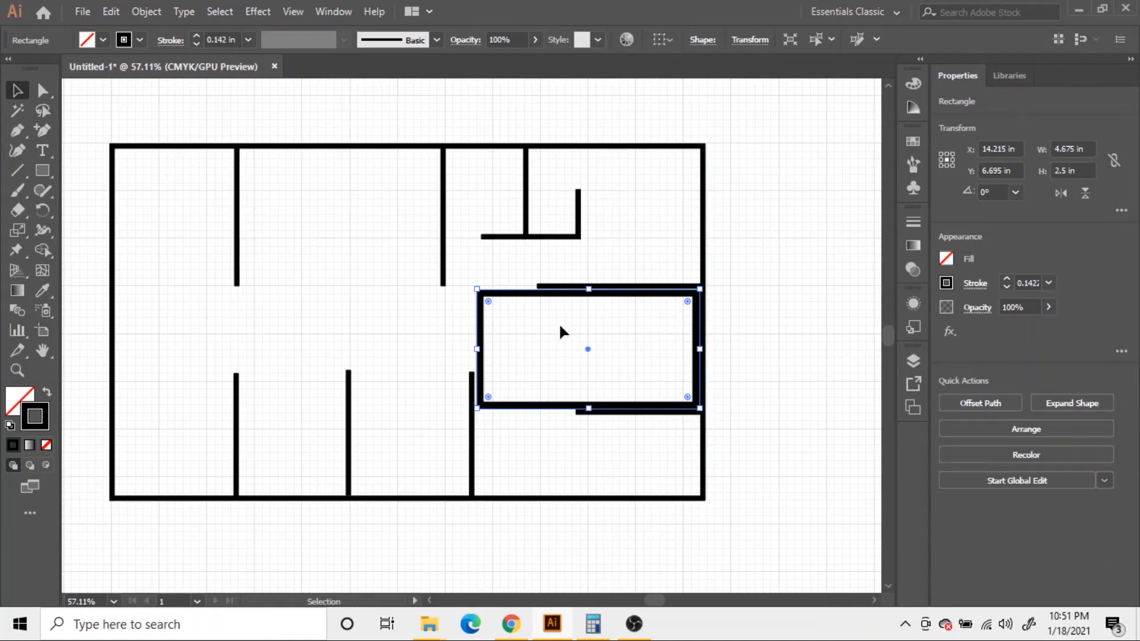
Move the rectangle into the upper room beside the first vertical wall and narrow it back to 2.5 in
left_click_drag(503, 301, 754, 158)
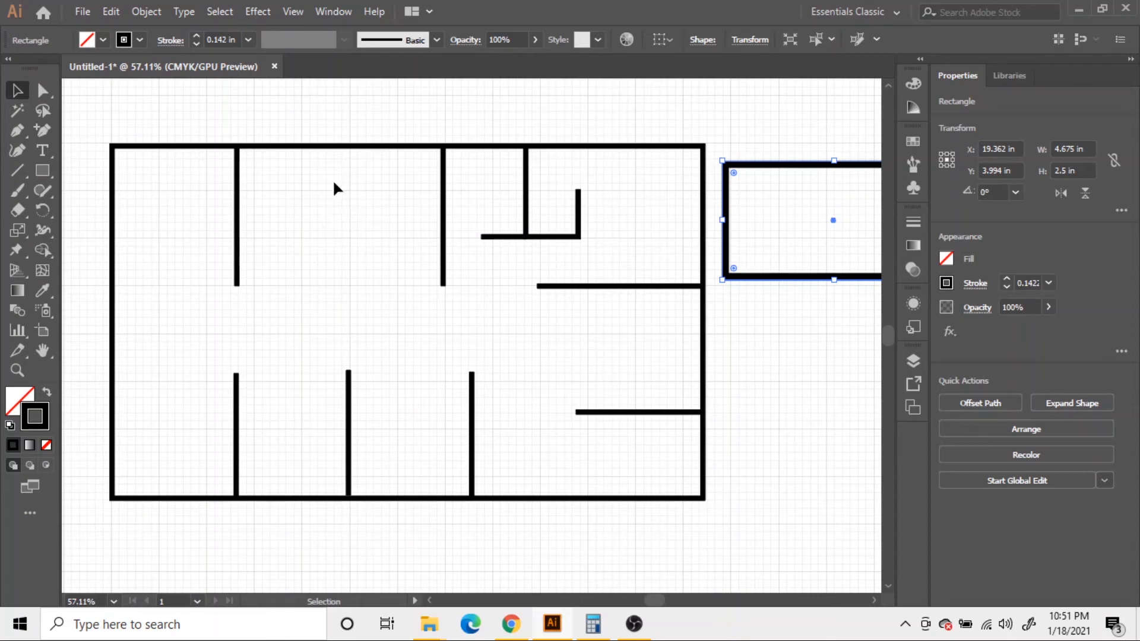
left_click_drag(773, 165, 292, 156)
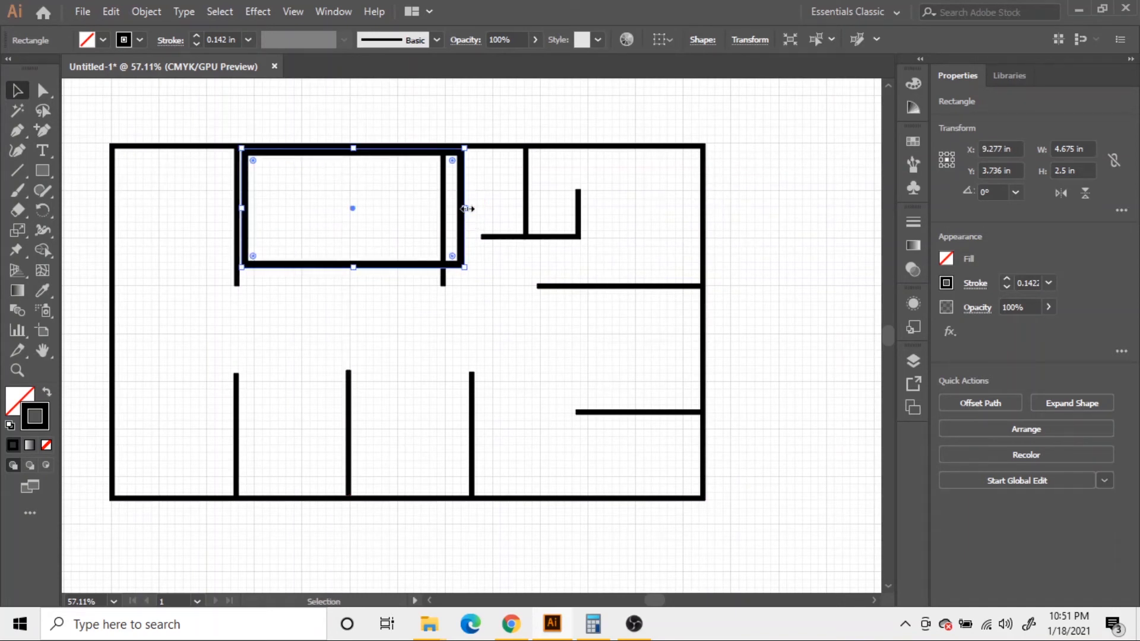
left_click_drag(465, 209, 361, 206)
key("Left")
Fine-position the square beside the first upper wall and draw a vertical wall down from the outer wall along its right edge
key("z")
left_click_drag(245, 136, 426, 154)
key("v")
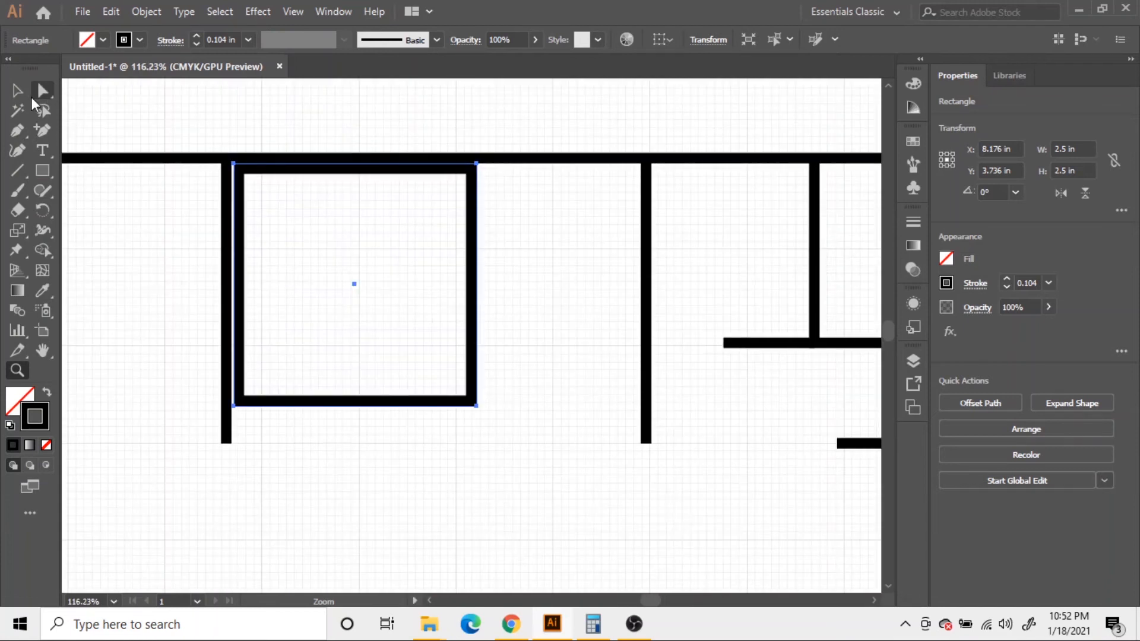
left_click(273, 187)
left_click_drag(271, 187, 273, 176)
key("p")
left_click(480, 165)
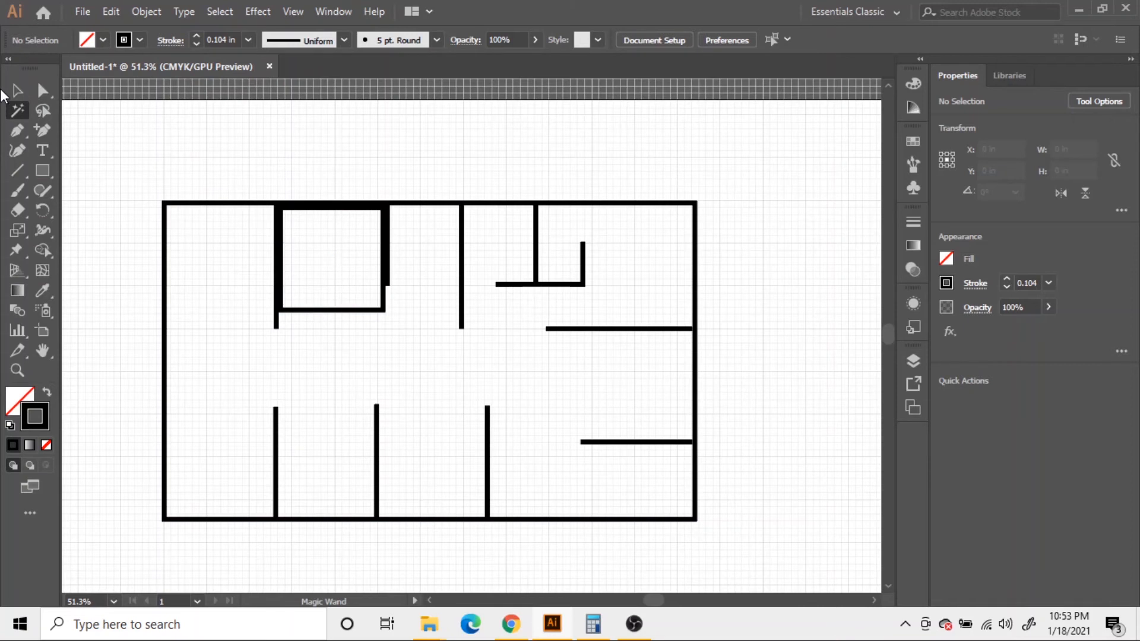
Move the square outside the plan, then draw a horizontal wall about 1.7 in long from the left outer wall and a vertical wall across its end
key("v")
left_click_drag(320, 309, 782, 302)
left_click_drag(168, 360, 239, 361)
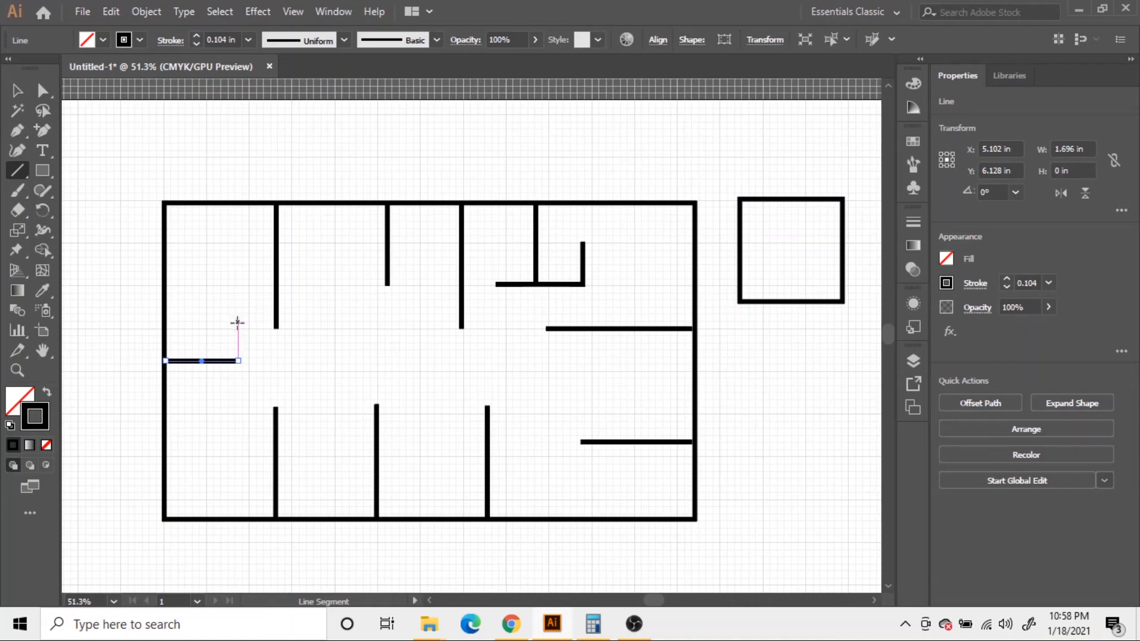
left_click_drag(237, 328, 233, 406)
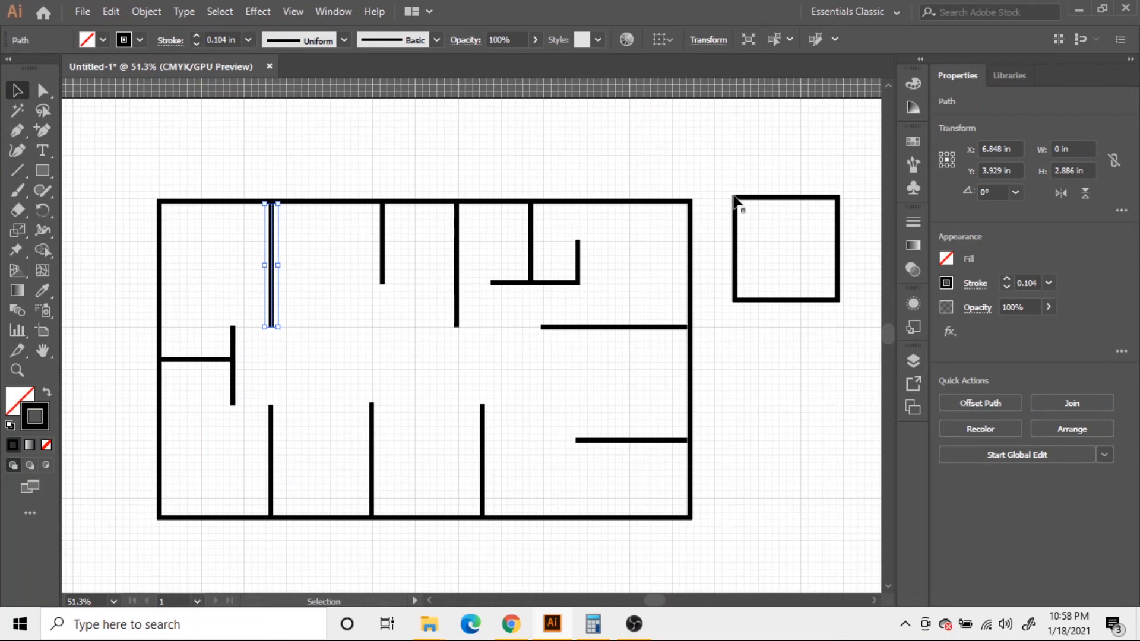
Move the 2.5 in square into the upper left room, at about X 5.60, Y 3.83 in
left_click_drag(758, 199, 190, 203)
left_click_drag(236, 307, 243, 317)
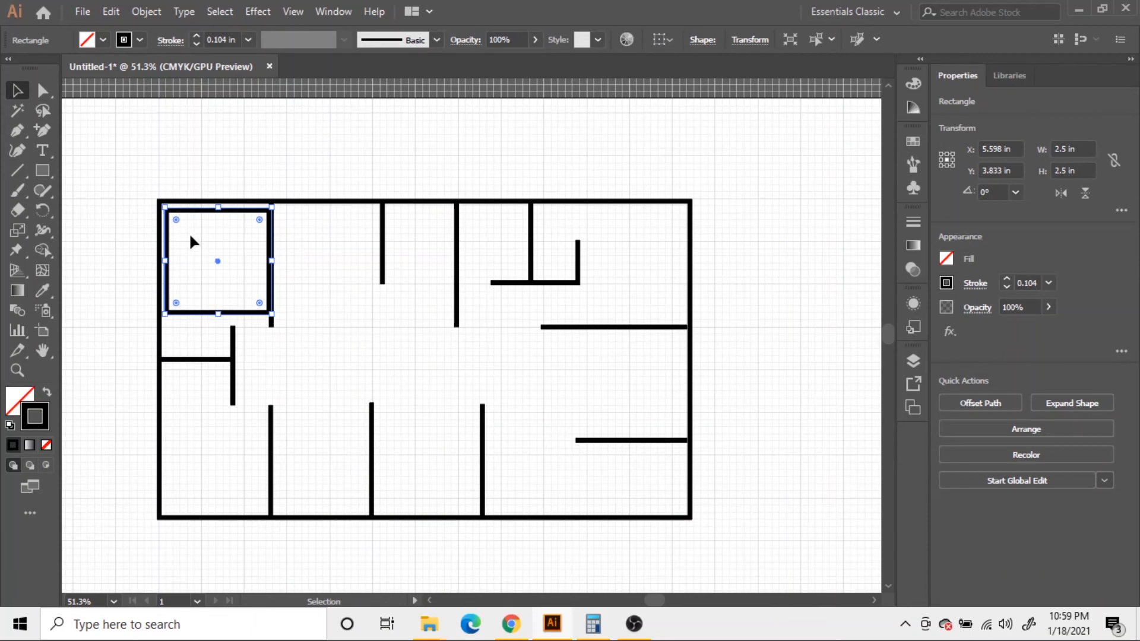
key("z")
left_click_drag(143, 234, 267, 234)
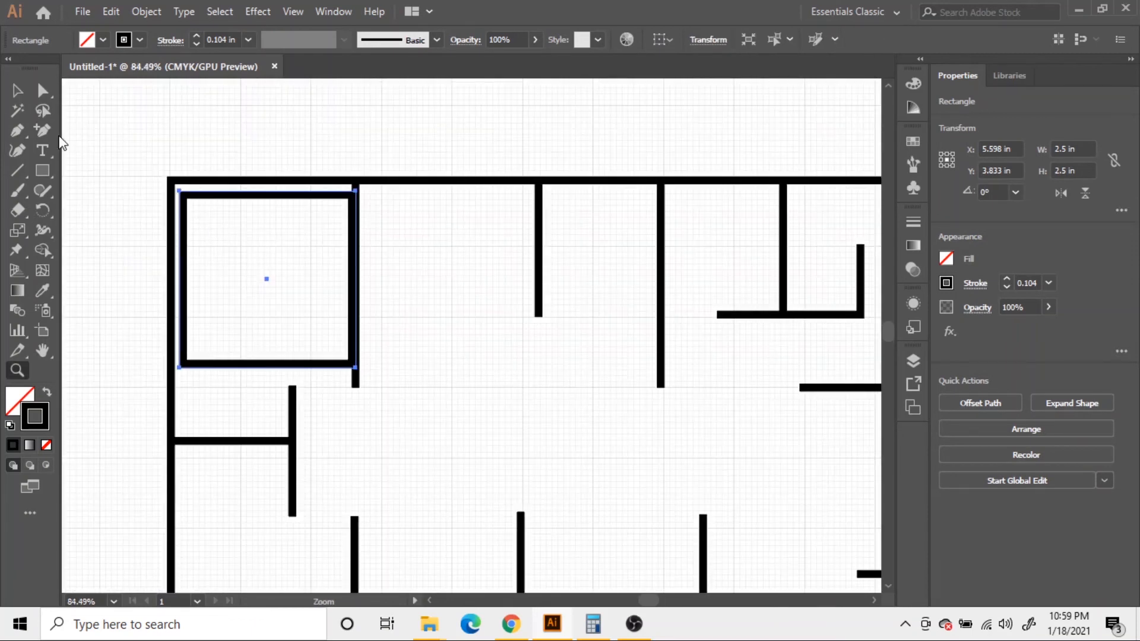
left_click(18, 90)
left_click_drag(201, 198, 234, 190)
key("ctrl+z")
Shorten the first upper vertical wall to the square's lower edge and pull its upper end onto the outer wall
left_click(356, 379)
left_click(43, 91)
left_click_drag(355, 387, 355, 360)
left_click(386, 267)
left_click_drag(355, 157, 355, 177)
left_click(376, 265)
Move the square into the plan's lower left corner, at about X 5.50, Y 8.52 in
left_click(288, 362)
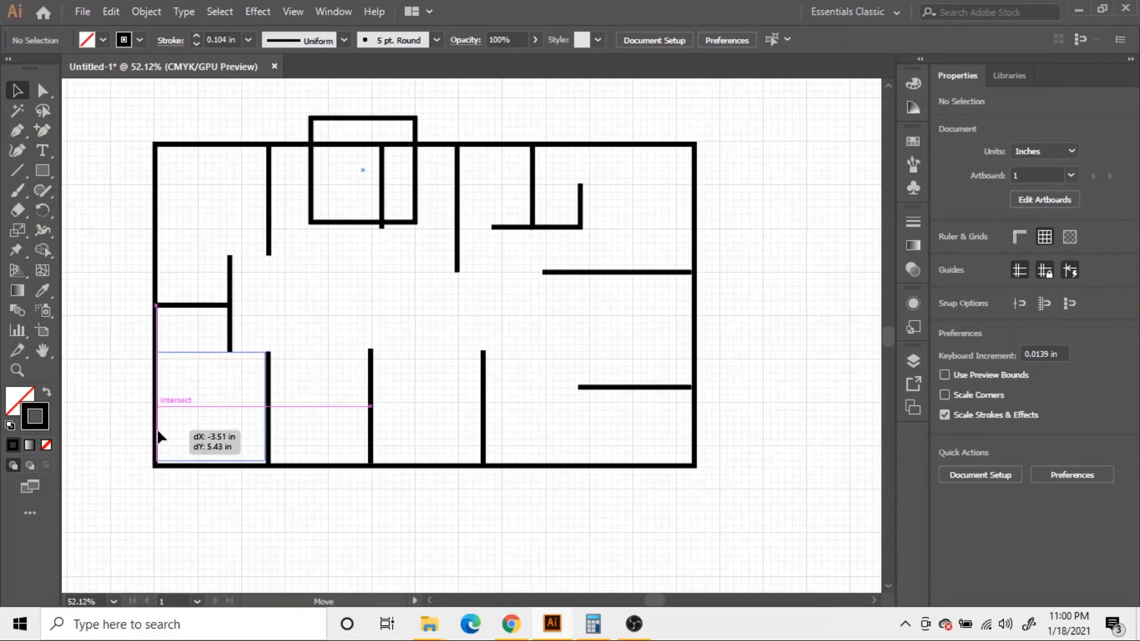
left_click_drag(160, 433, 159, 427)
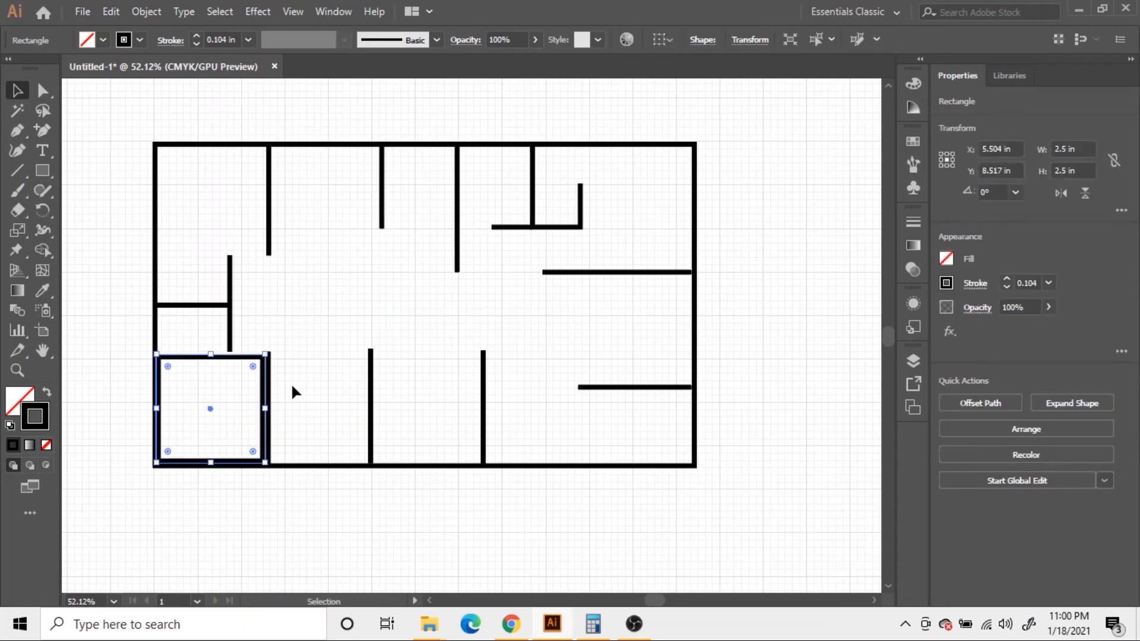
left_click(292, 387)
Shorten the first lower vertical wall by lowering its top anchor point to about Y 7.2 in, near the square's upper edge
key("z")
left_click(314, 371)
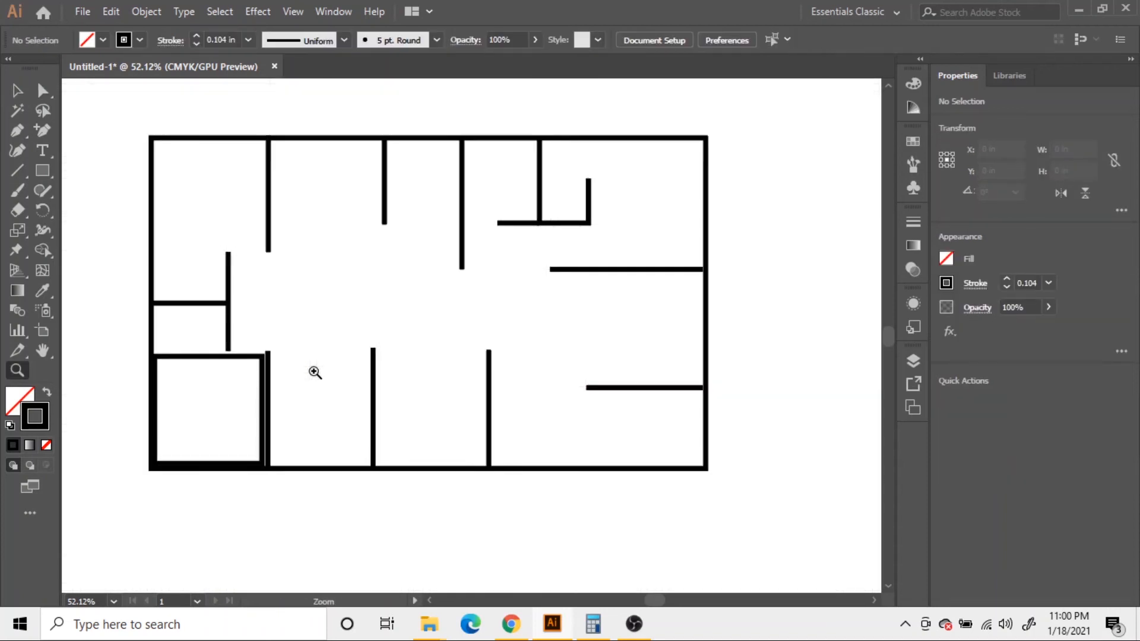
key("v")
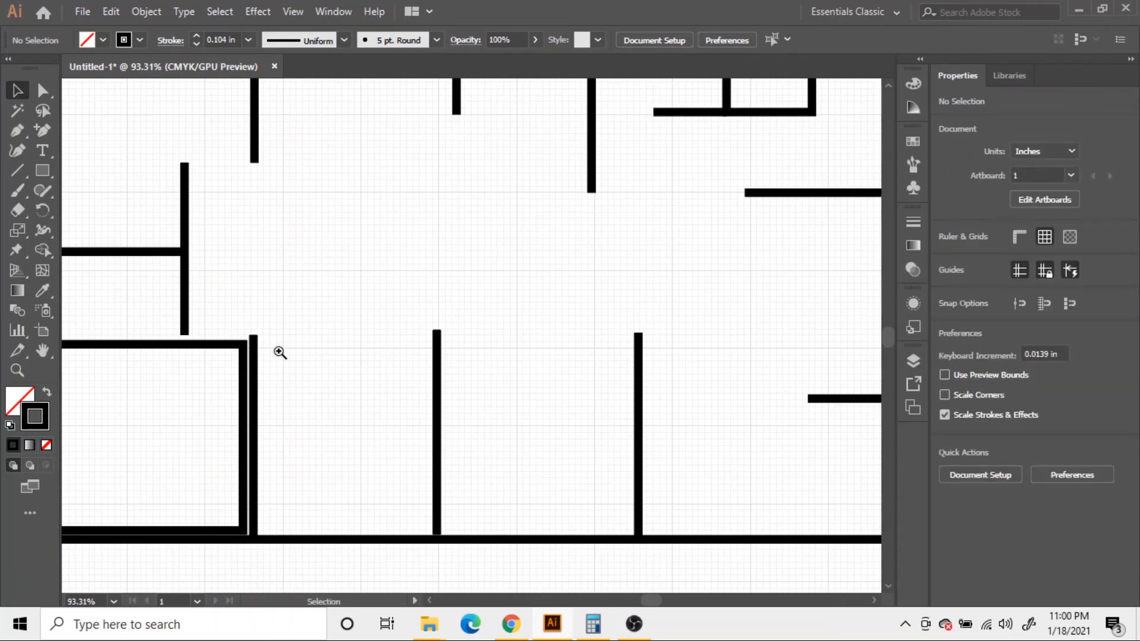
key("a")
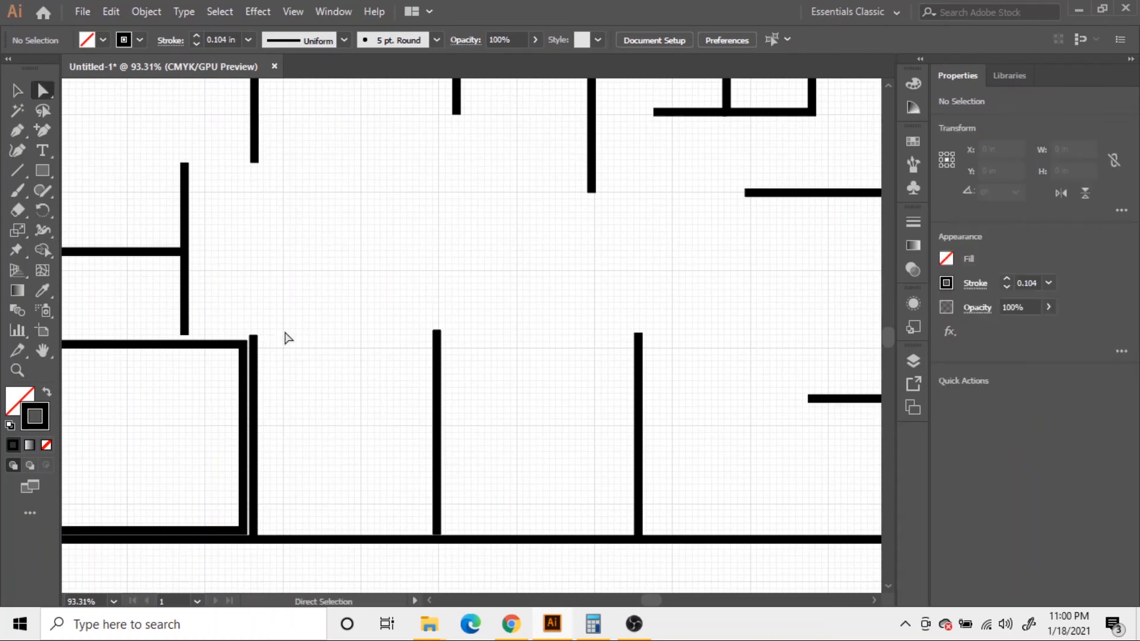
left_click(254, 337)
left_click_drag(254, 337, 254, 342)
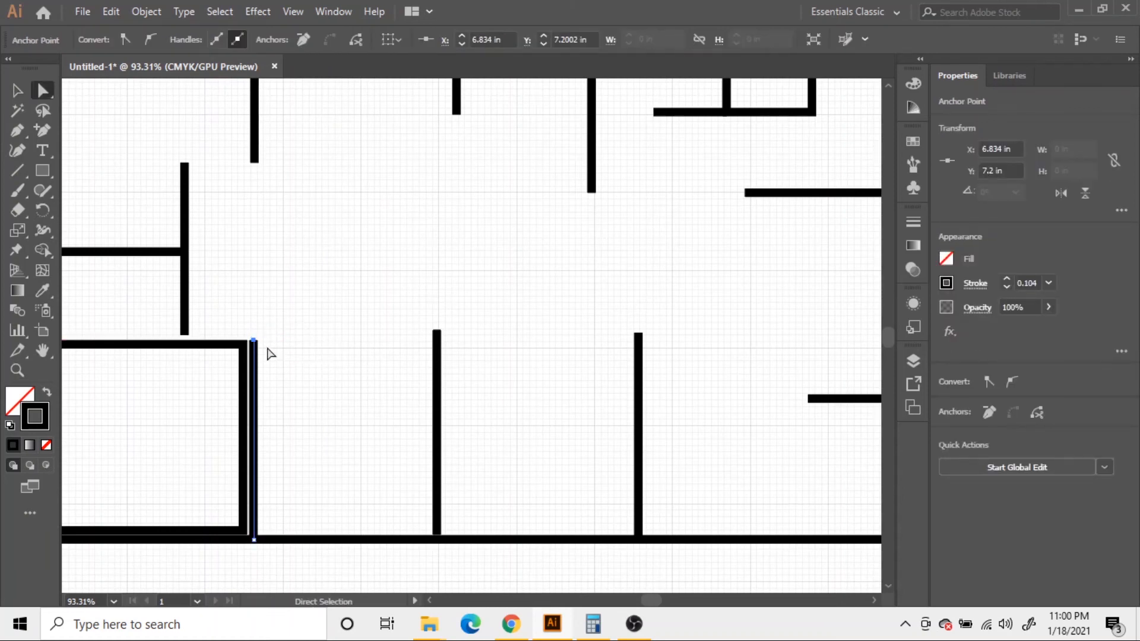
left_click(295, 359)
Move the square out of the plan to the empty area below it, at about X 5.28, Y 11.84 in
key("z")
left_click(380, 354, "alt")
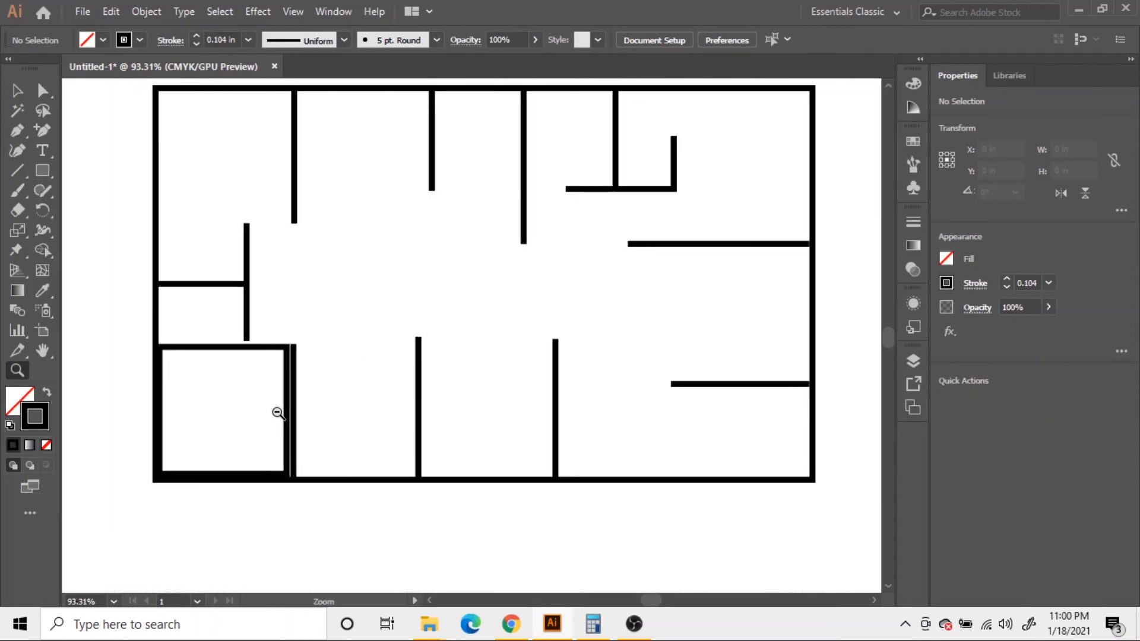
left_click_drag(277, 412, 277, 411)
left_click(22, 94)
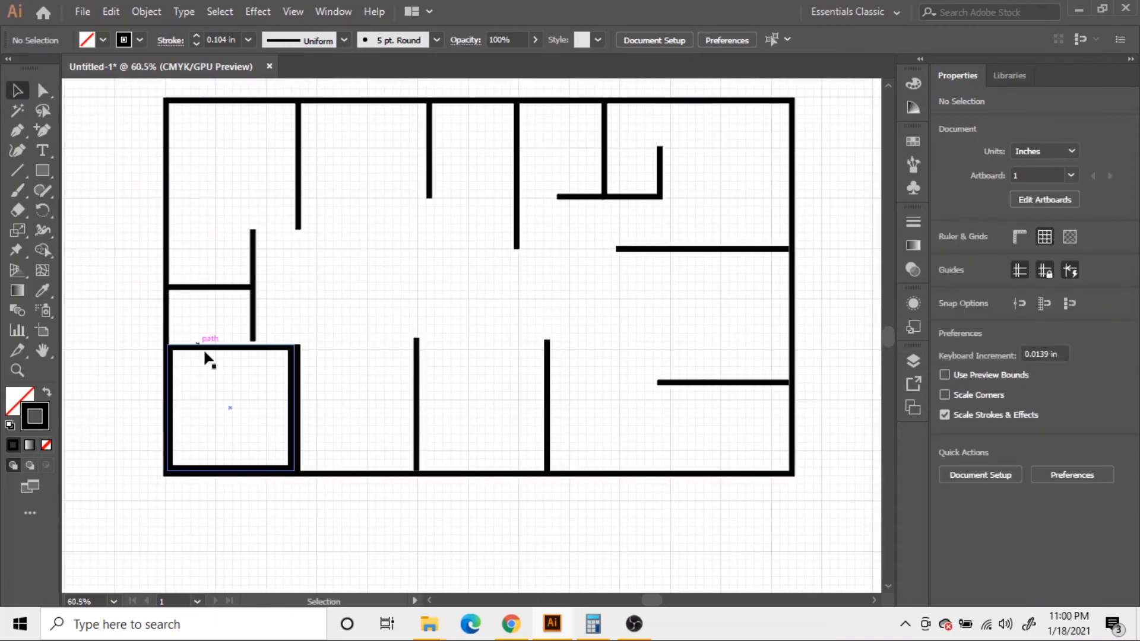
left_click_drag(214, 351, 219, 352)
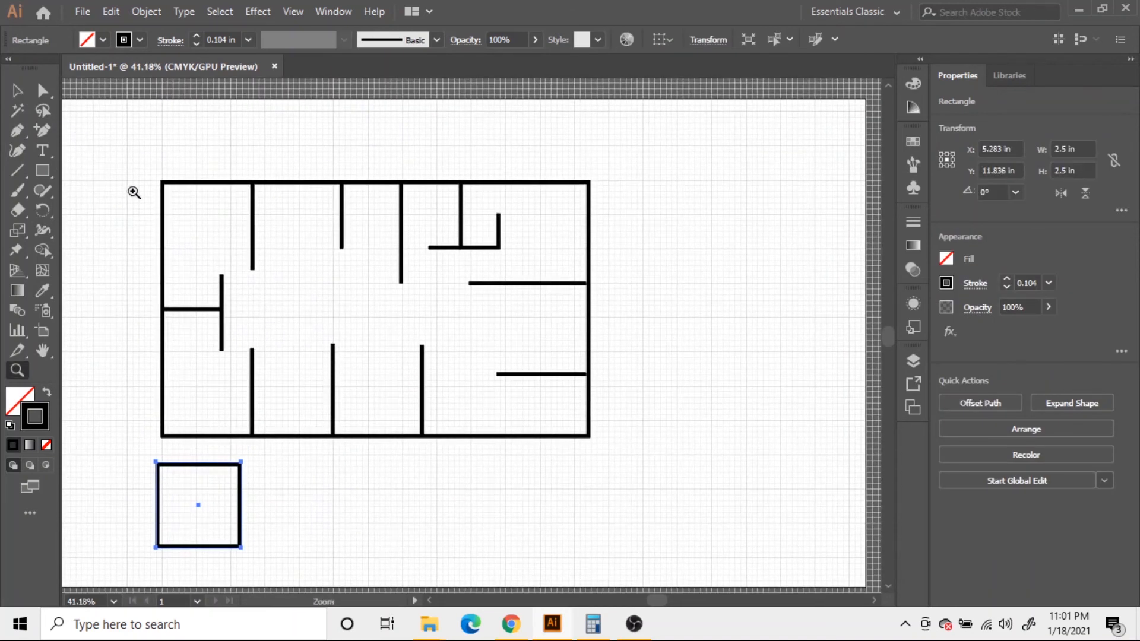
Show the rulers and place a horizontal guide near the top end of the first lower vertical wall
key("ctrl+r")
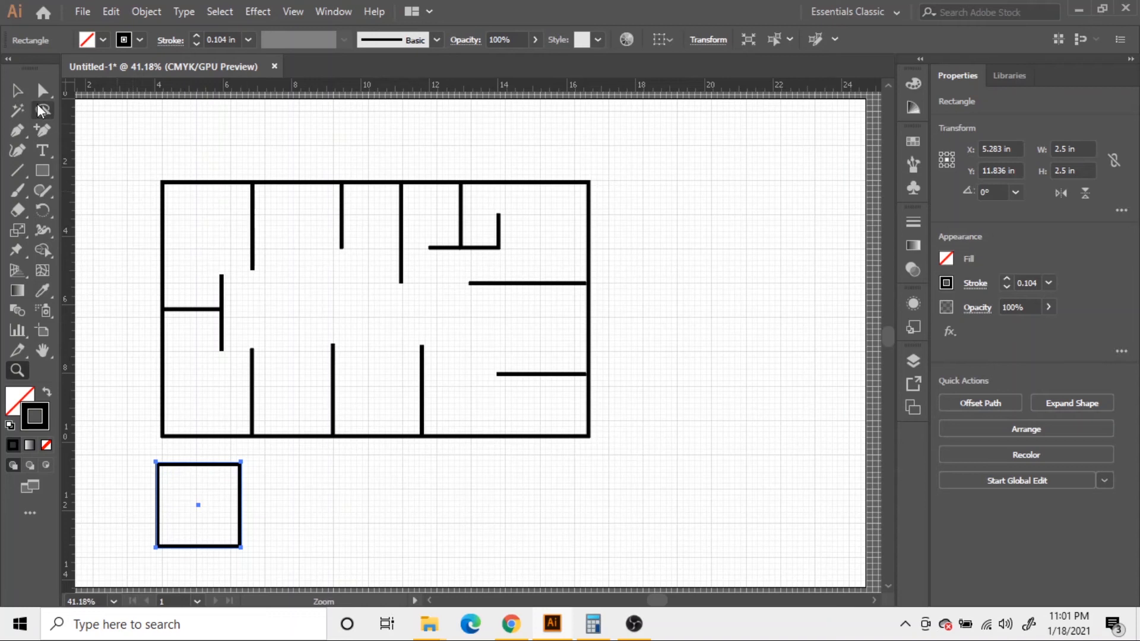
left_click(22, 92)
left_click_drag(353, 93, 354, 351)
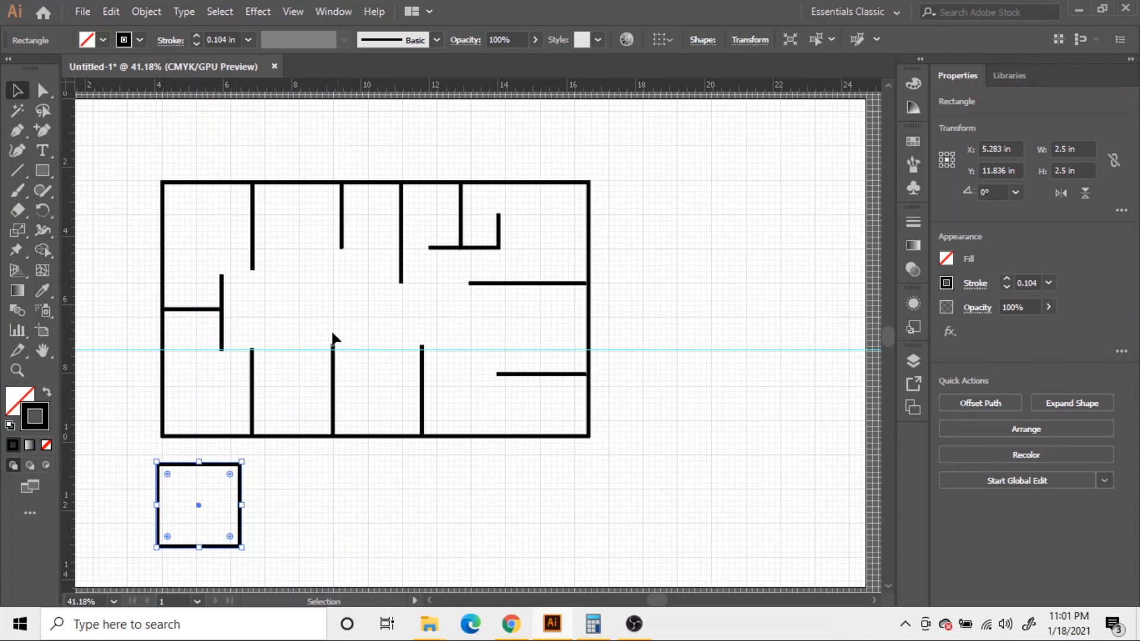
key("z")
left_click(278, 326)
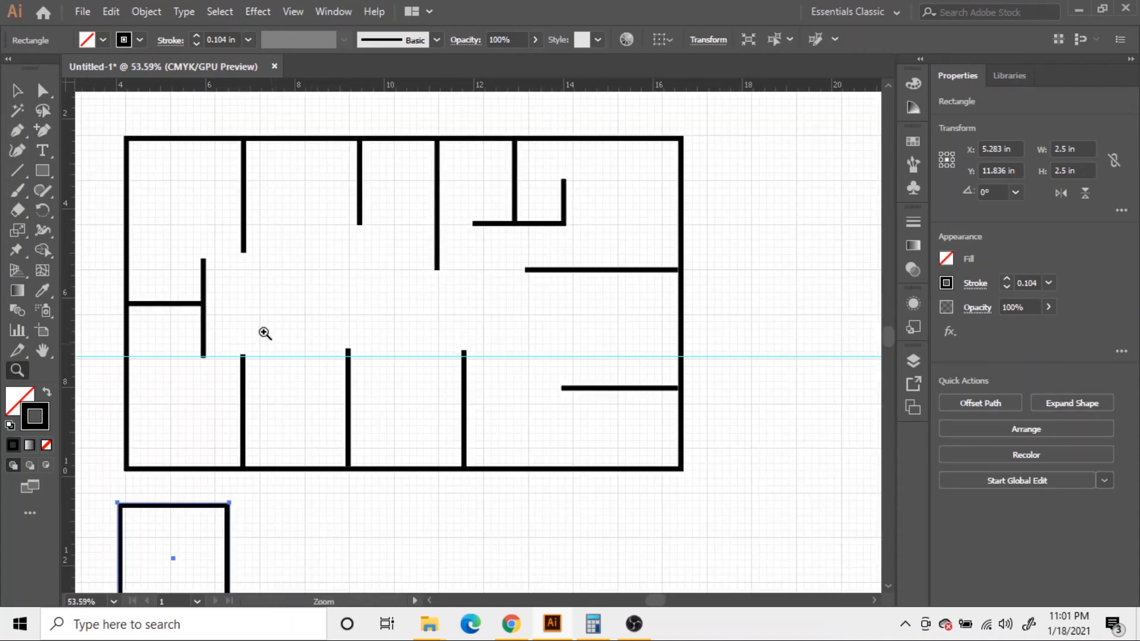
left_click(17, 92)
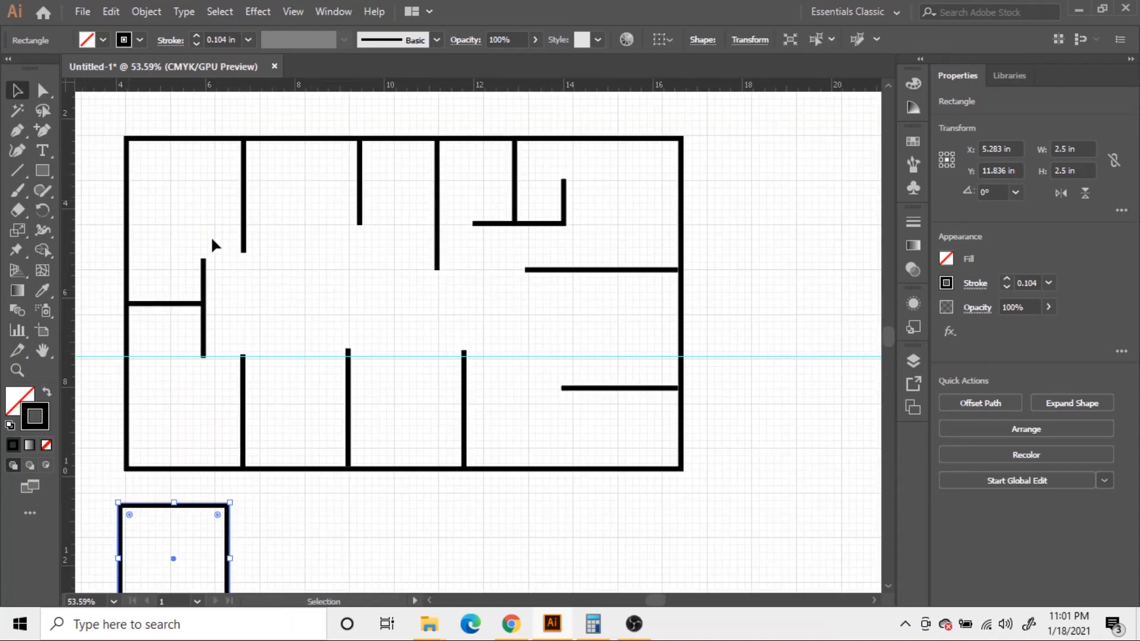
left_click(284, 358)
right_click(284, 357)
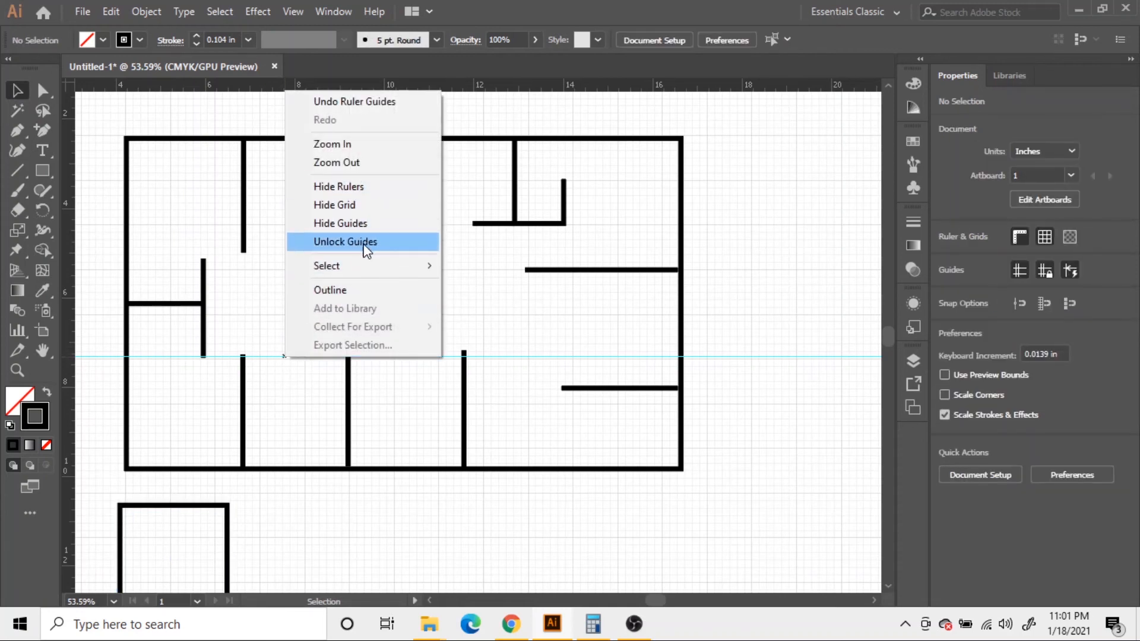
left_click(364, 242)
left_click_drag(281, 357, 286, 343)
key("ctrl+z")
key("ctrl+z")
Unlock the guides and nudge the horizontal guide up to the top end of the first lower vertical wall
right_click(284, 357)
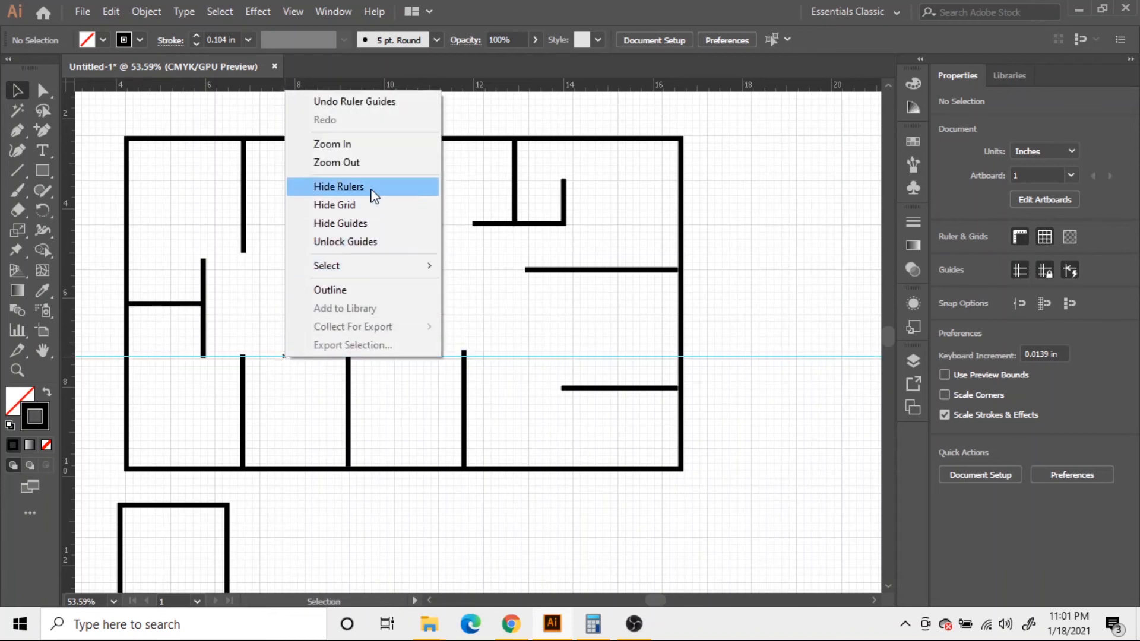
left_click(365, 243)
left_click_drag(283, 357, 286, 356)
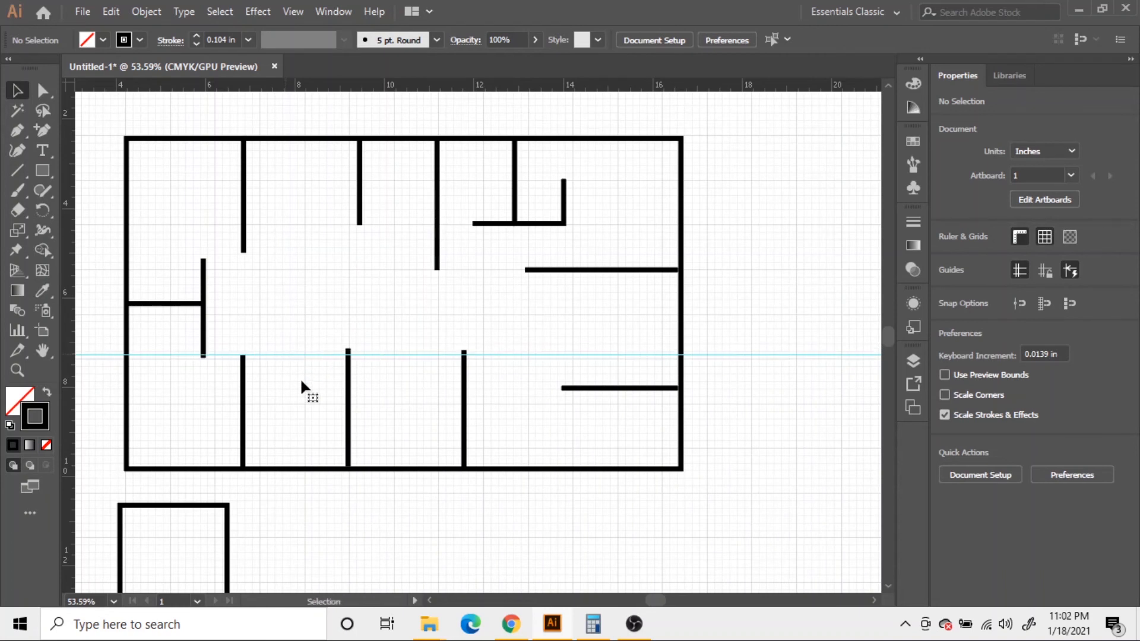
left_click(302, 381)
Shift the second lower vertical wall down toward the guide, to about Y 8.55 in
left_click(349, 366)
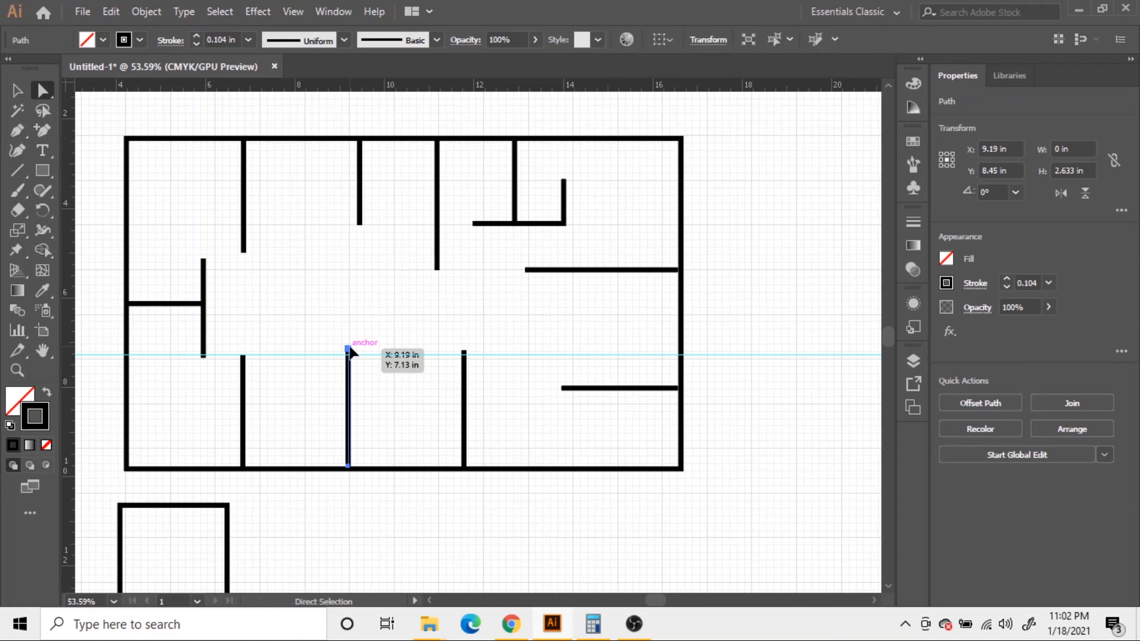
left_click_drag(348, 349, 348, 353)
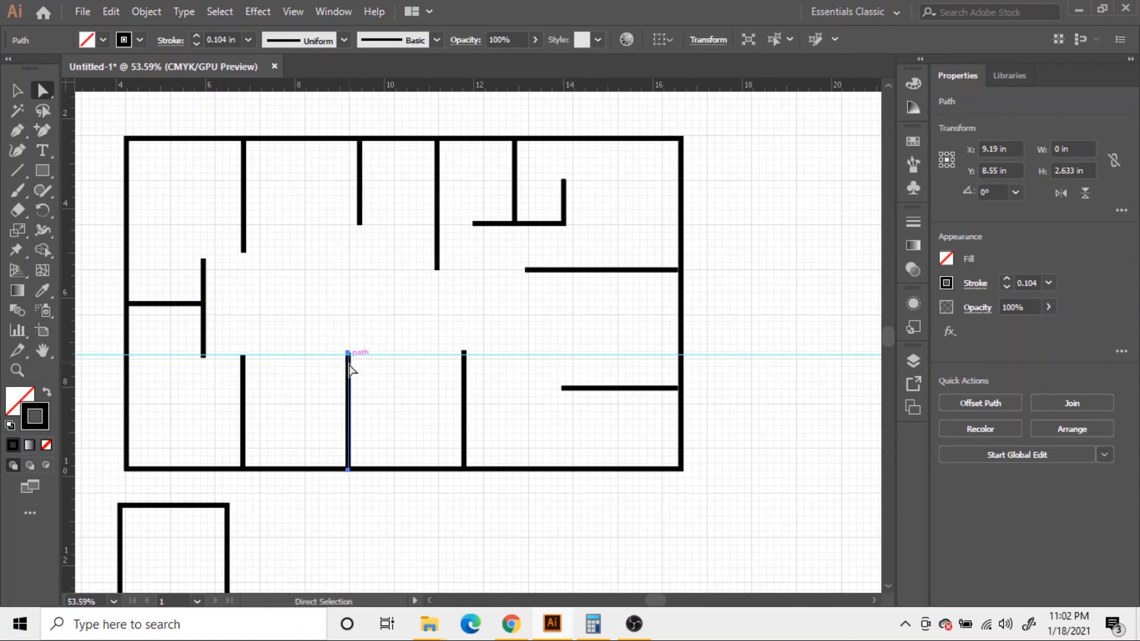
left_click_drag(349, 353, 348, 355)
Adjust the second lower vertical wall's end points so its top meets the guide and its bottom sits within the outer wall
key("z")
left_click_drag(339, 394, 373, 403)
left_click(42, 89)
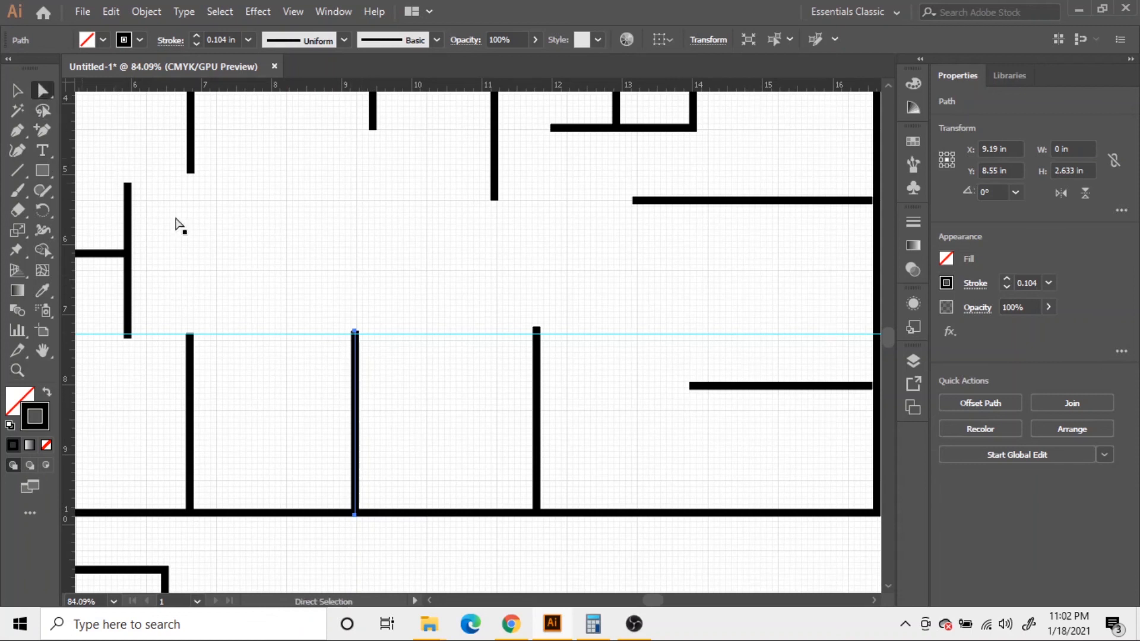
left_click_drag(354, 331, 355, 335)
left_click_drag(354, 518, 354, 510)
left_click_drag(355, 328, 354, 335)
left_click(489, 392)
left_click_drag(354, 518, 355, 511)
left_click(447, 432)
Shorten the third lower vertical wall so its top end meets the horizontal guide
left_click_drag(537, 327, 537, 334)
left_click(483, 463)
key("z")
left_click_drag(485, 391, 422, 381)
key("space")
left_click_drag(384, 320, 422, 295)
key("space")
key("space")
key("space")
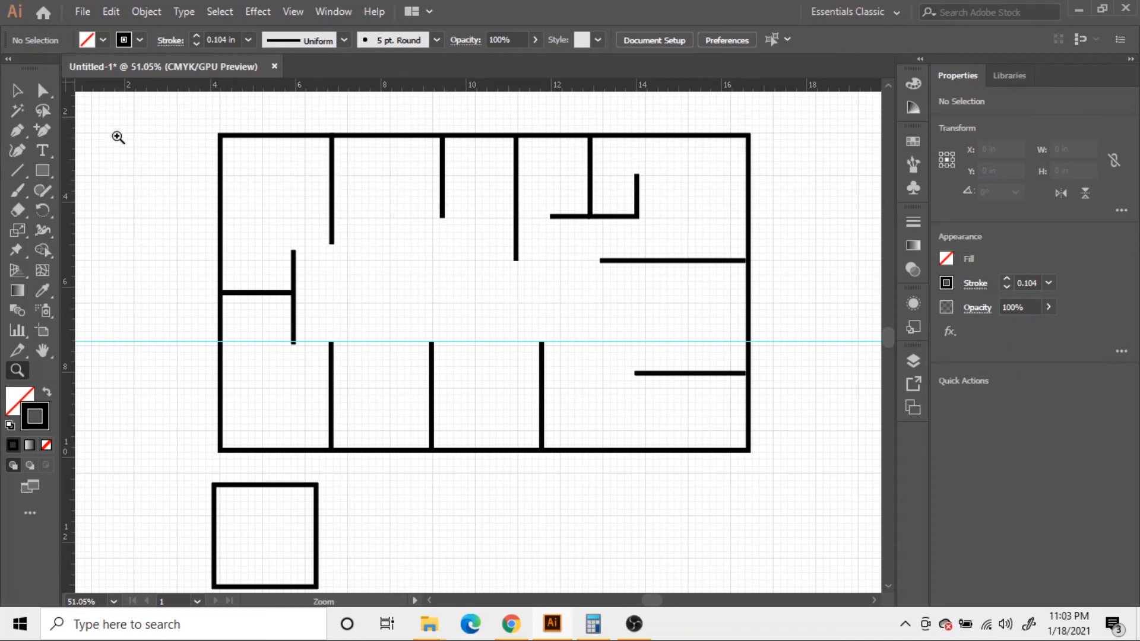
Begin saving the document under a new name and create and open a Desktop folder named "1500 SqFt 50ft x 30 ft Floor Plan"
left_click(83, 11)
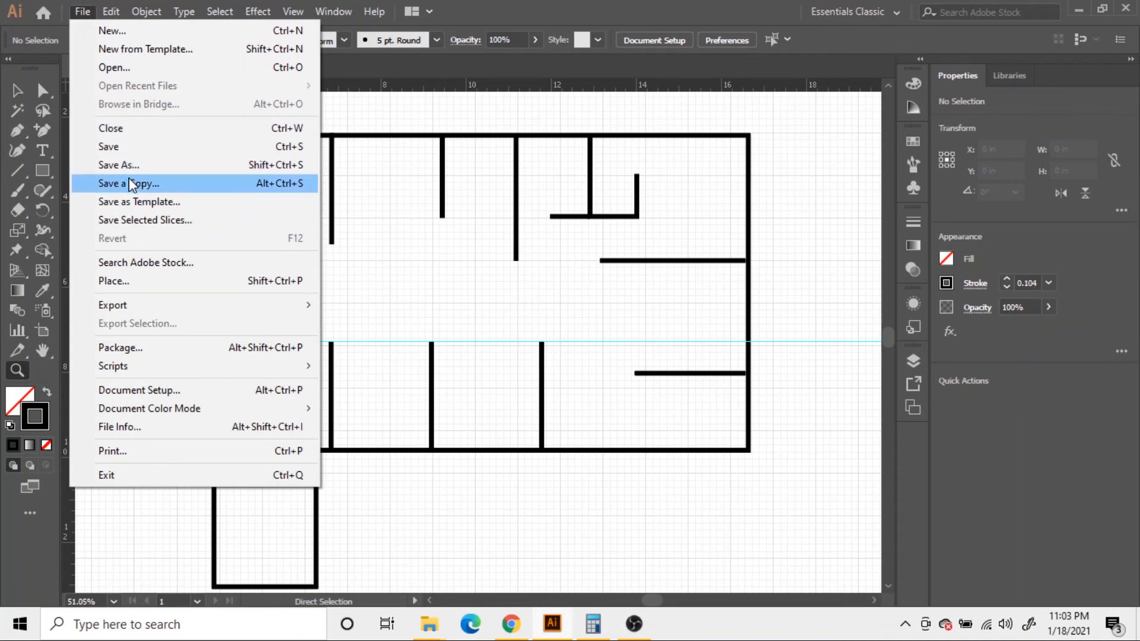
left_click(136, 166)
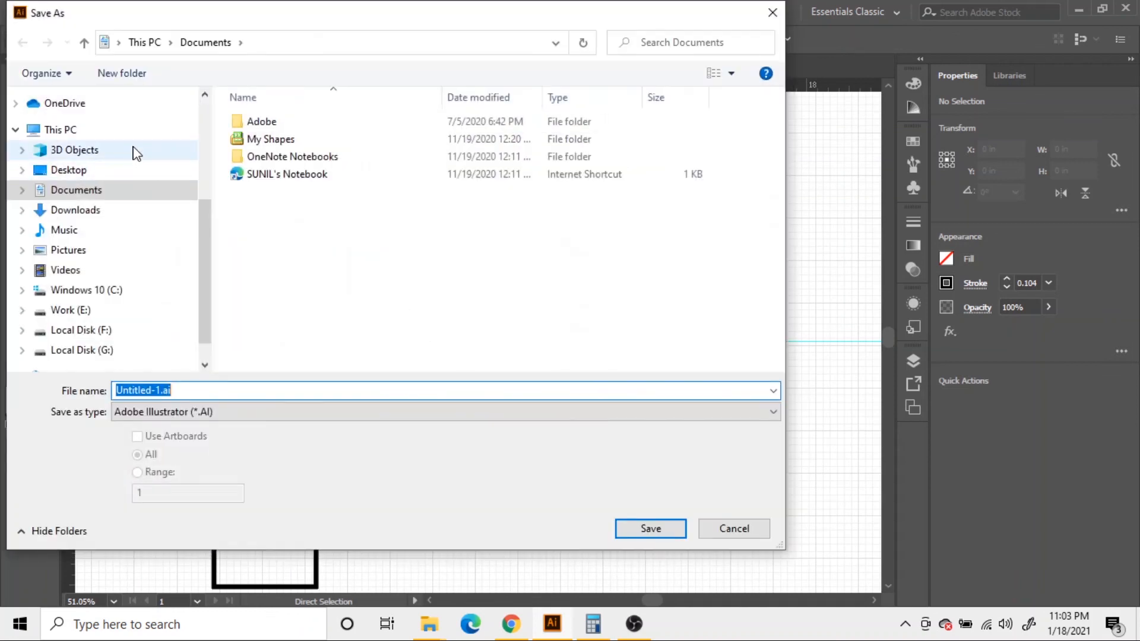
left_click(87, 170)
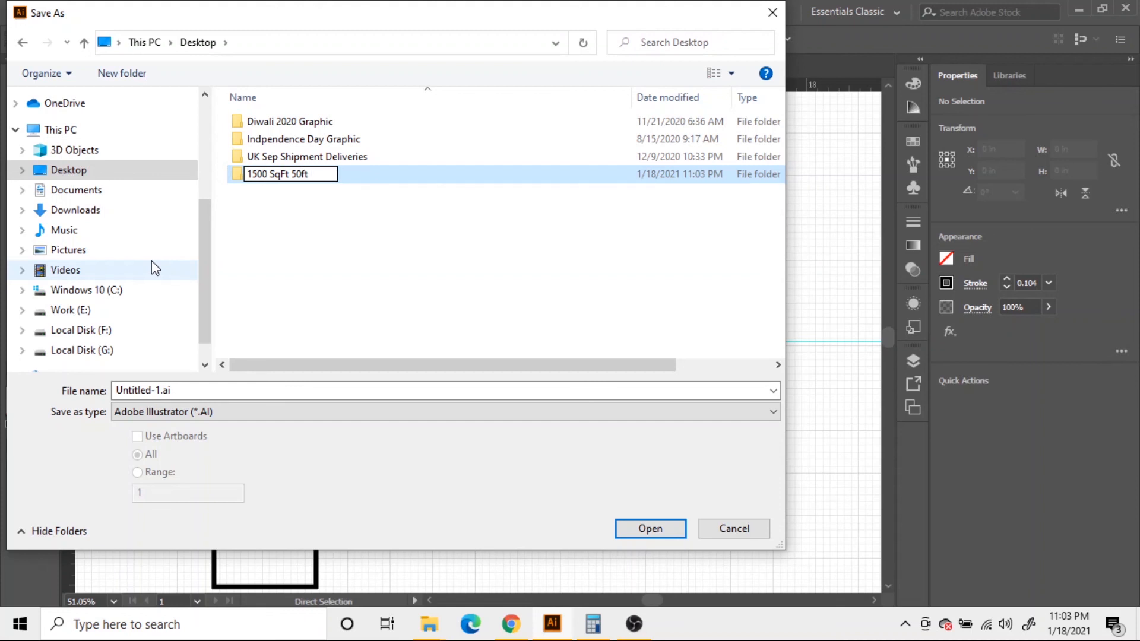
type("0 ft Floor Pa")
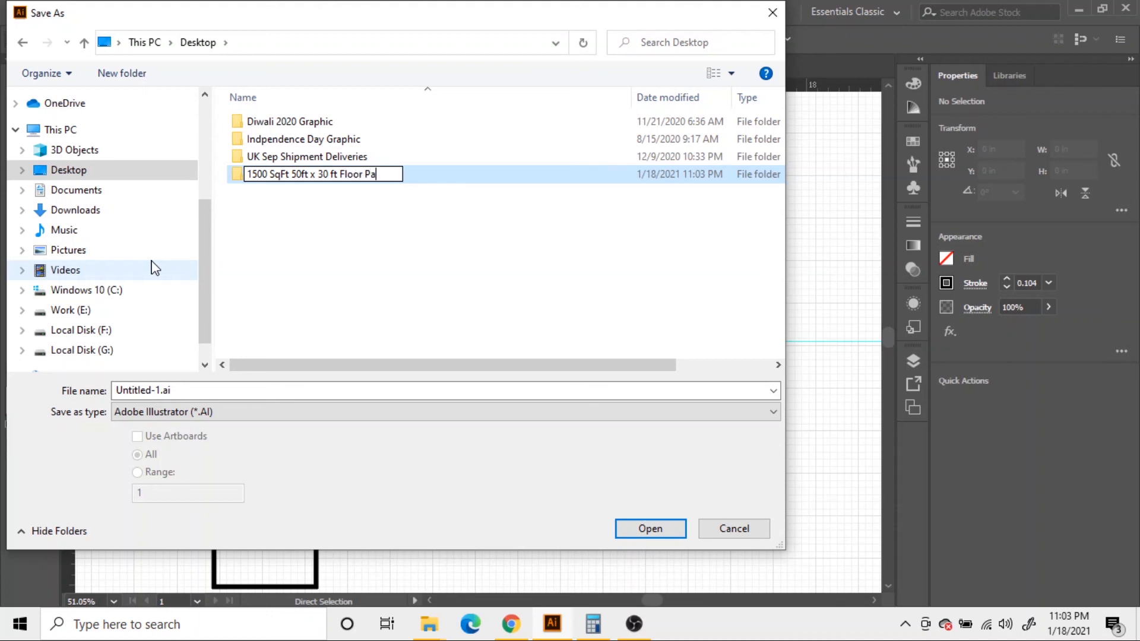
type("lan")
left_click(412, 190)
left_click(398, 176)
double_click(398, 175)
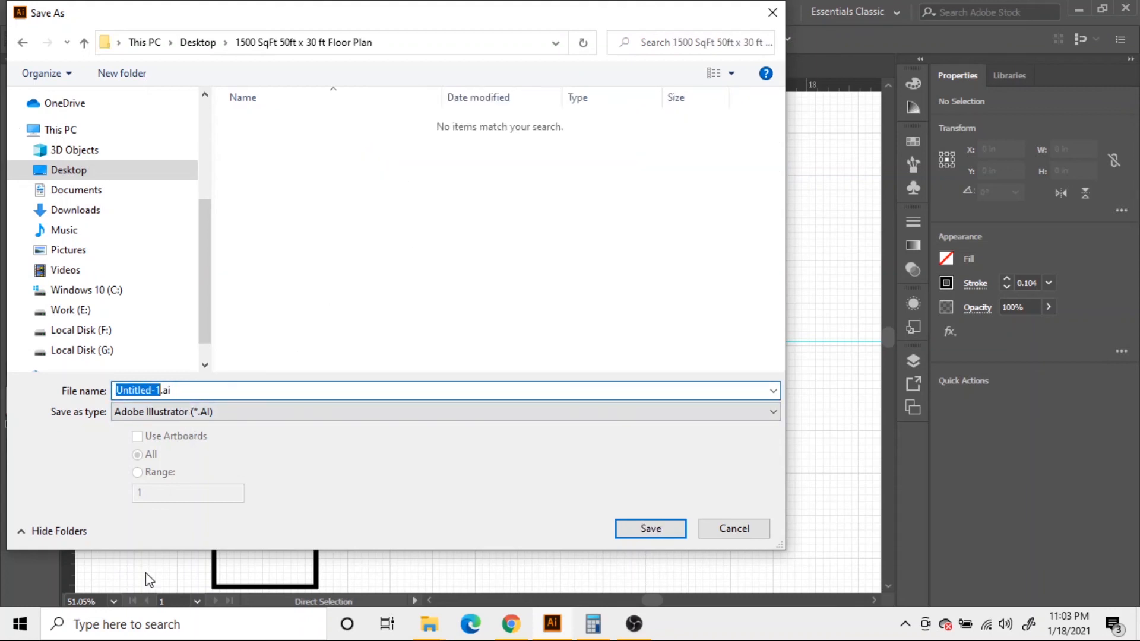
Save the drawing as "1500 Sqft Floor Plan.ai" in the new folder with the default Illustrator CC options
type("1500 Sqft Floor Plan")
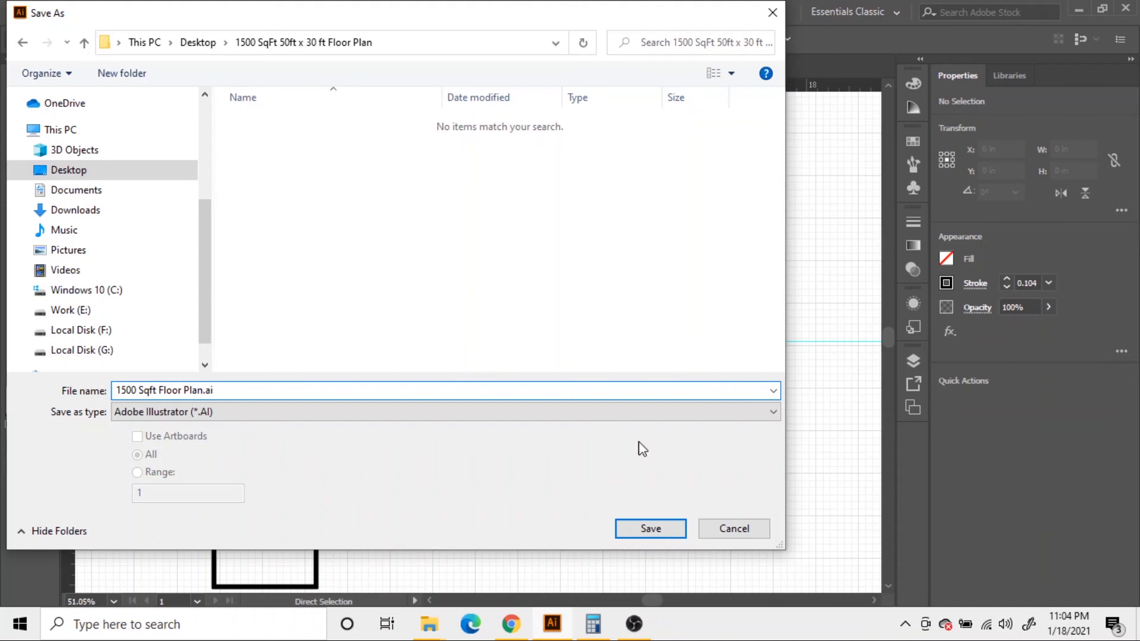
left_click(657, 530)
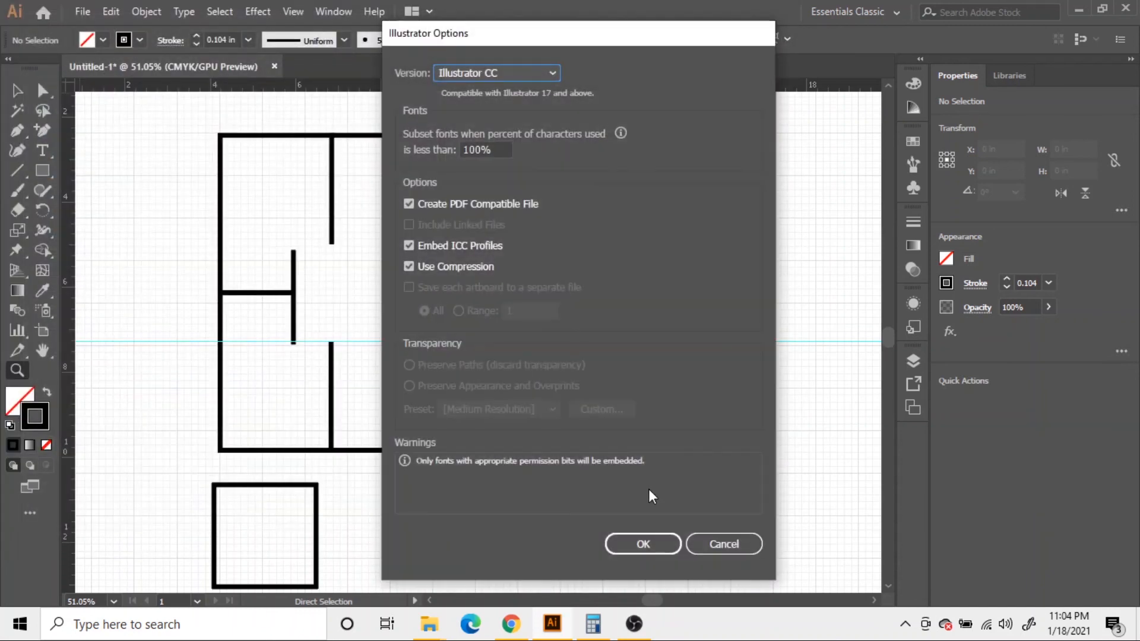
left_click(644, 544)
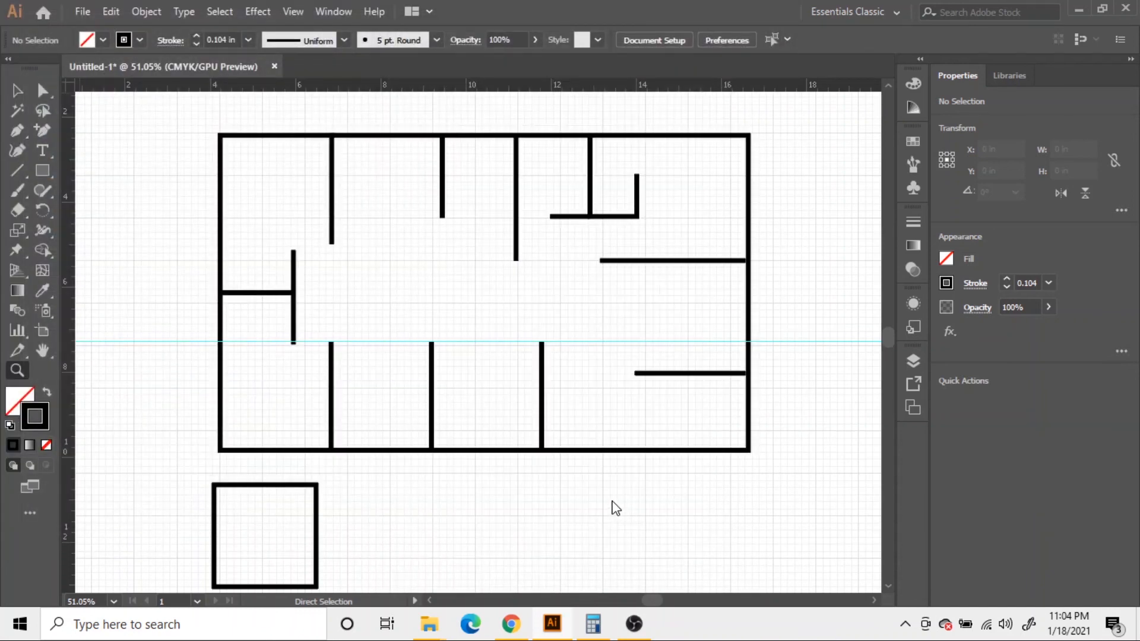
key("v")
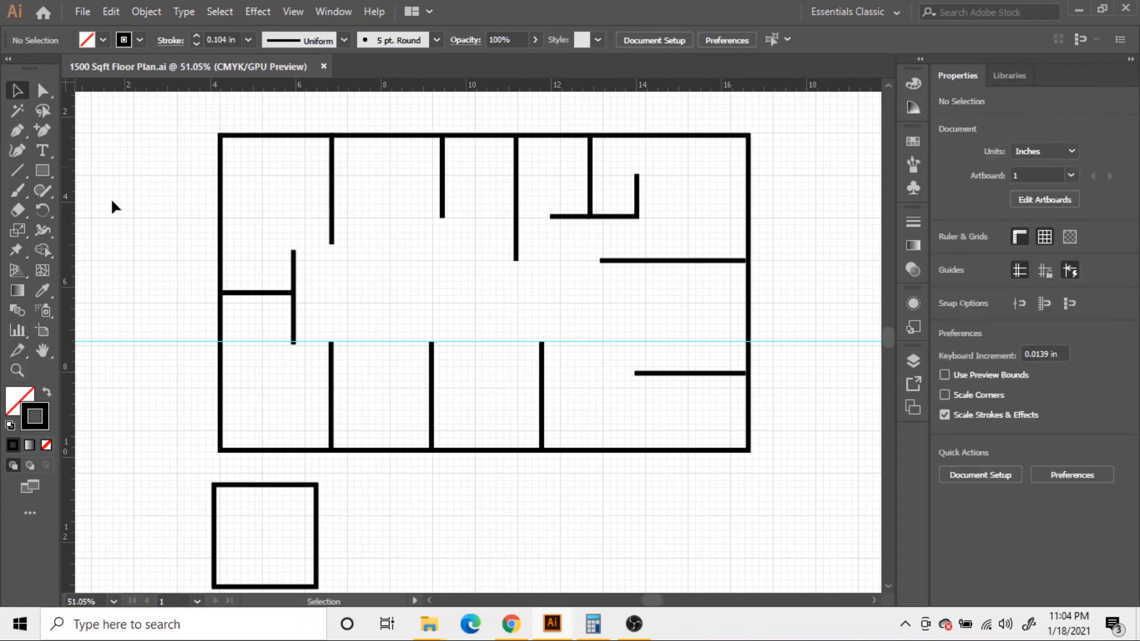